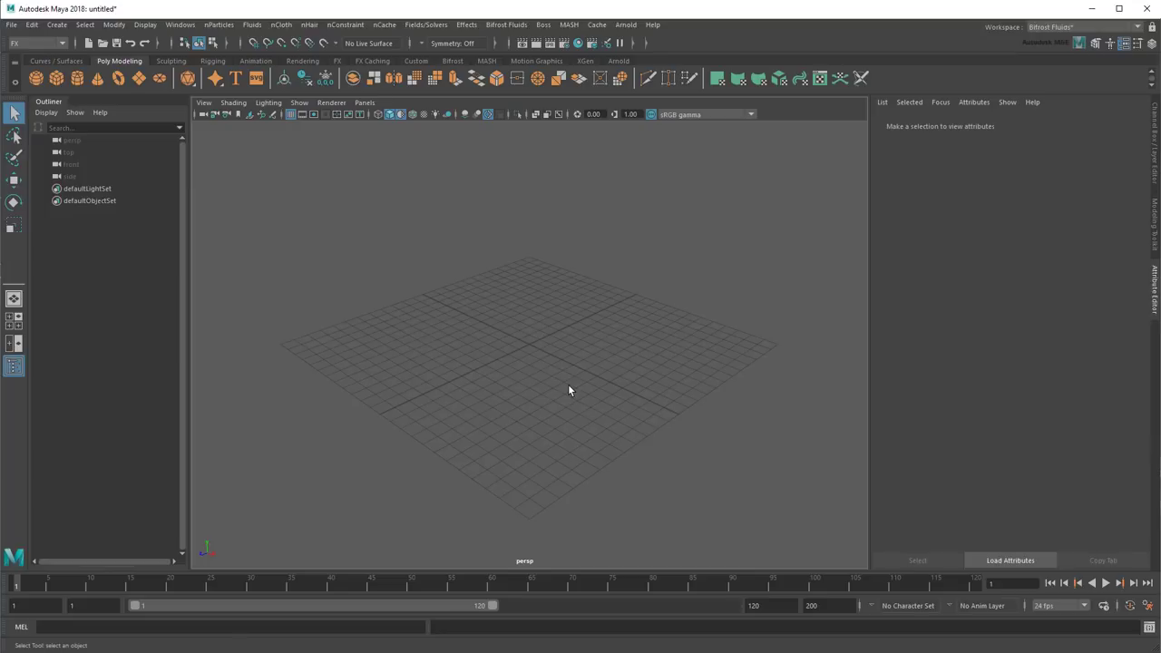
Create a polygon plane and set its width and height to 60
click(138, 80)
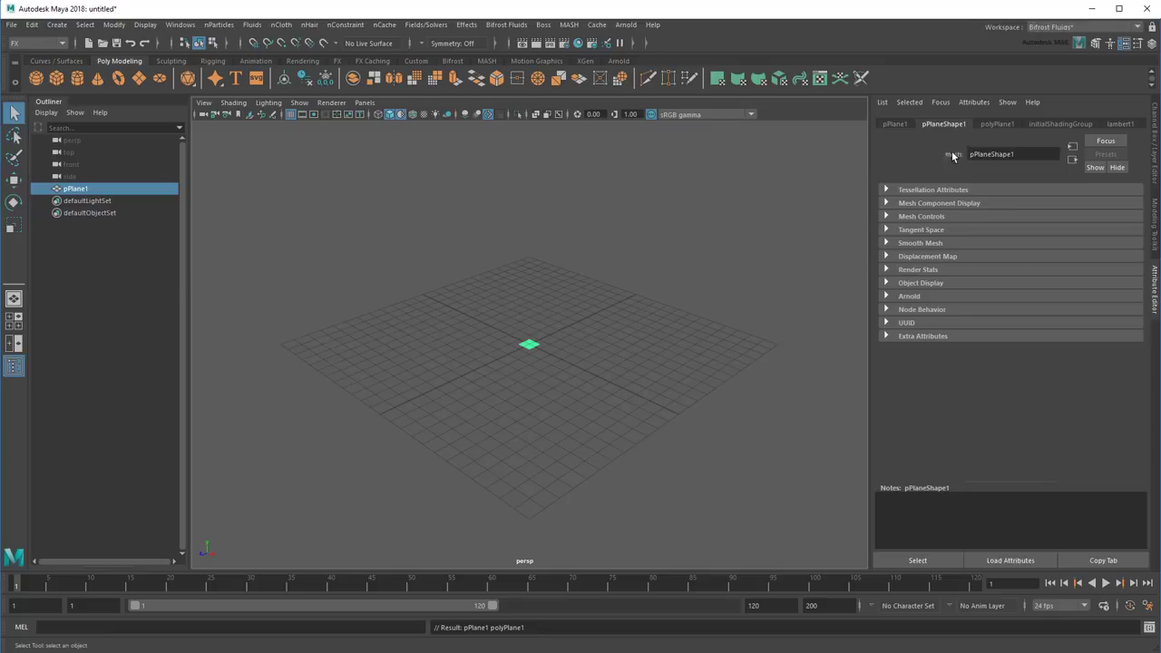
click(995, 124)
ctrl+click(913, 208)
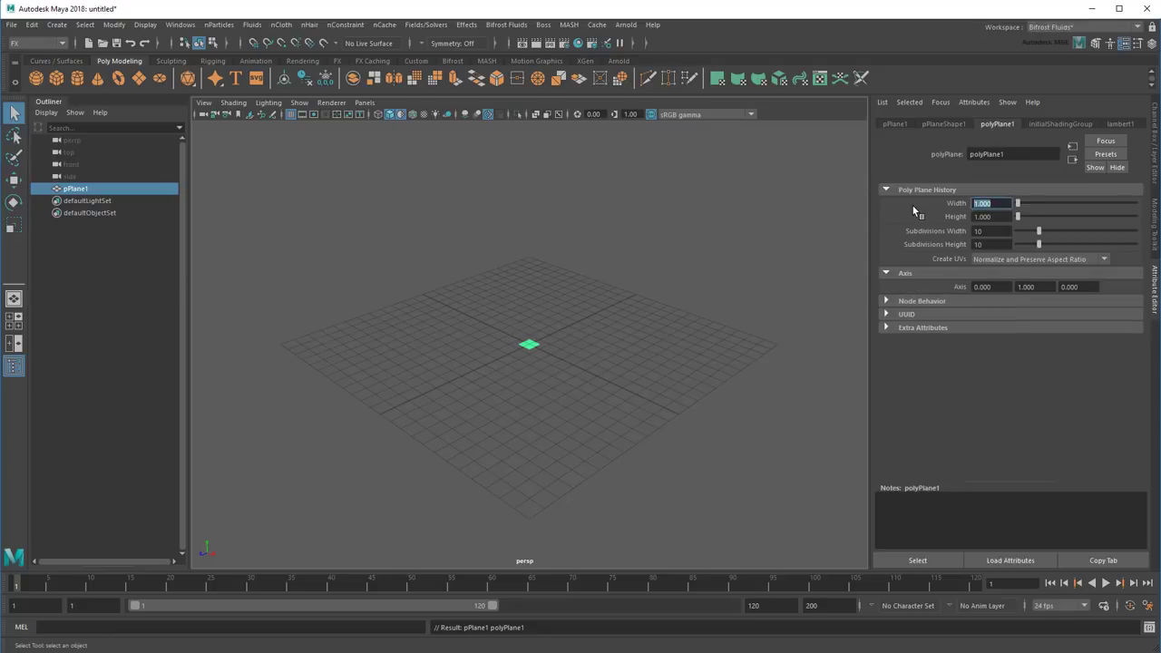
text(60)
key(Tab)
text(60)
key(Tab)
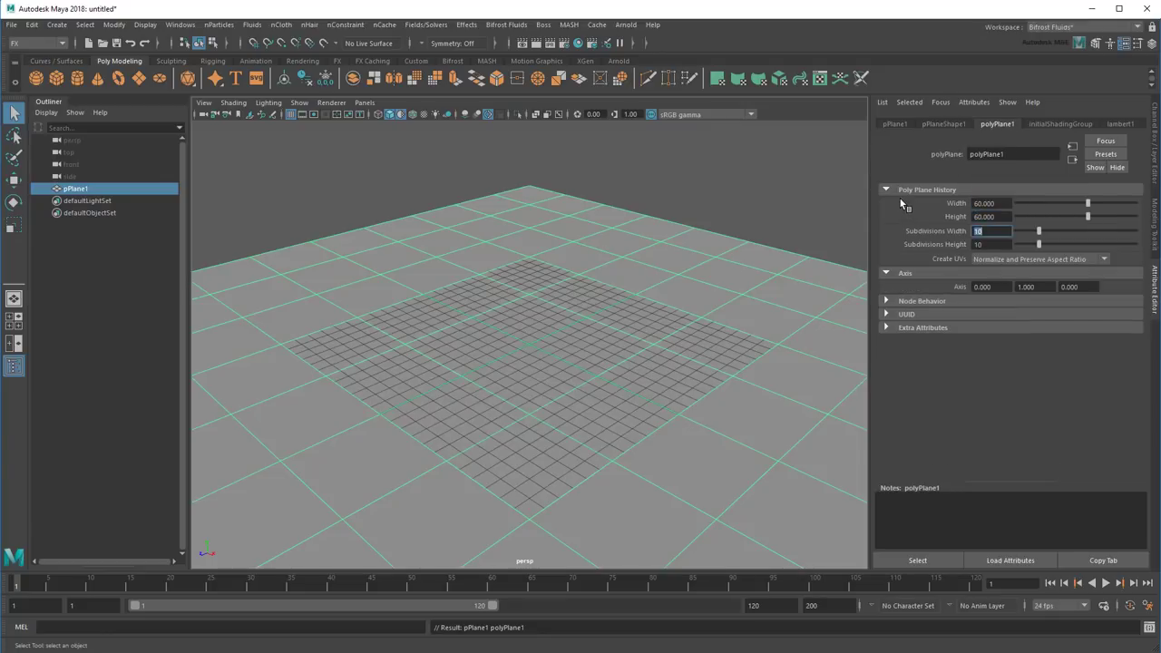
Set the plane's width and height subdivisions to 512, suppressing the large-value warning
text(512)
key(Tab)
text(512)
key(Return)
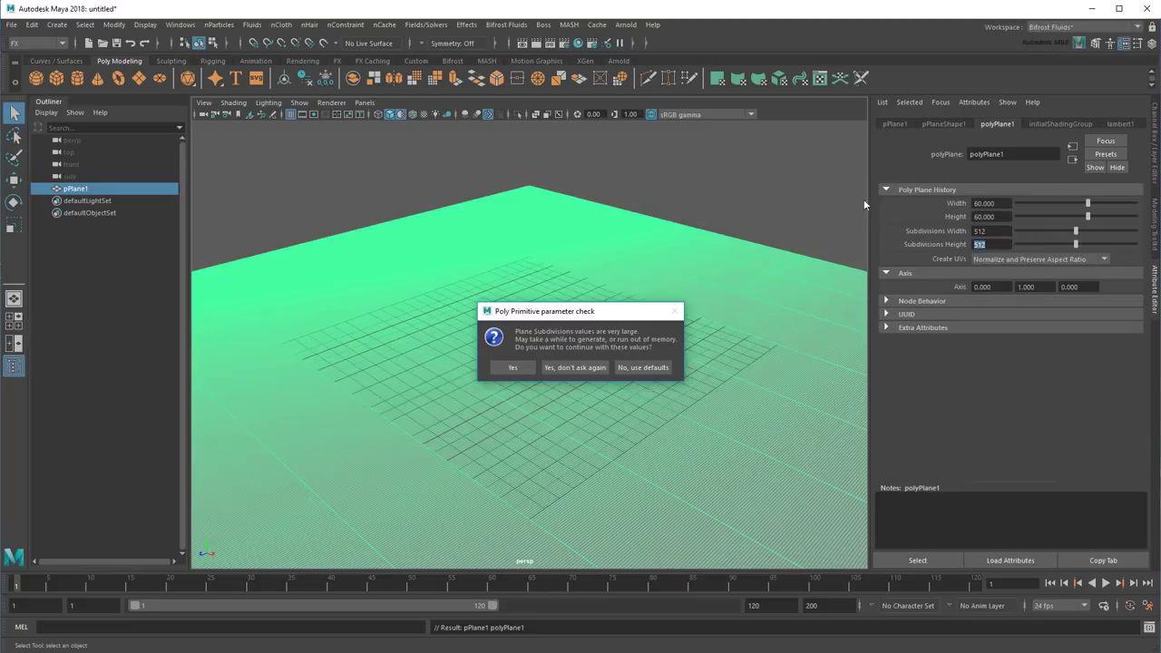
click(583, 366)
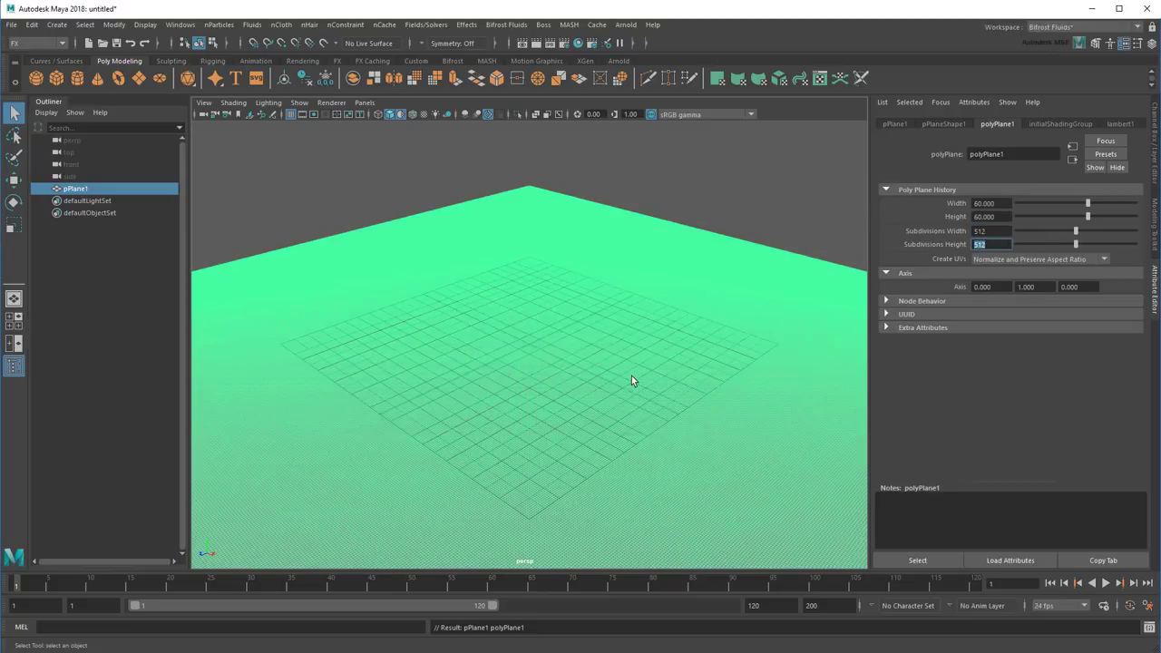
scroll(631, 376, down, 3)
scroll(654, 329, down, 3)
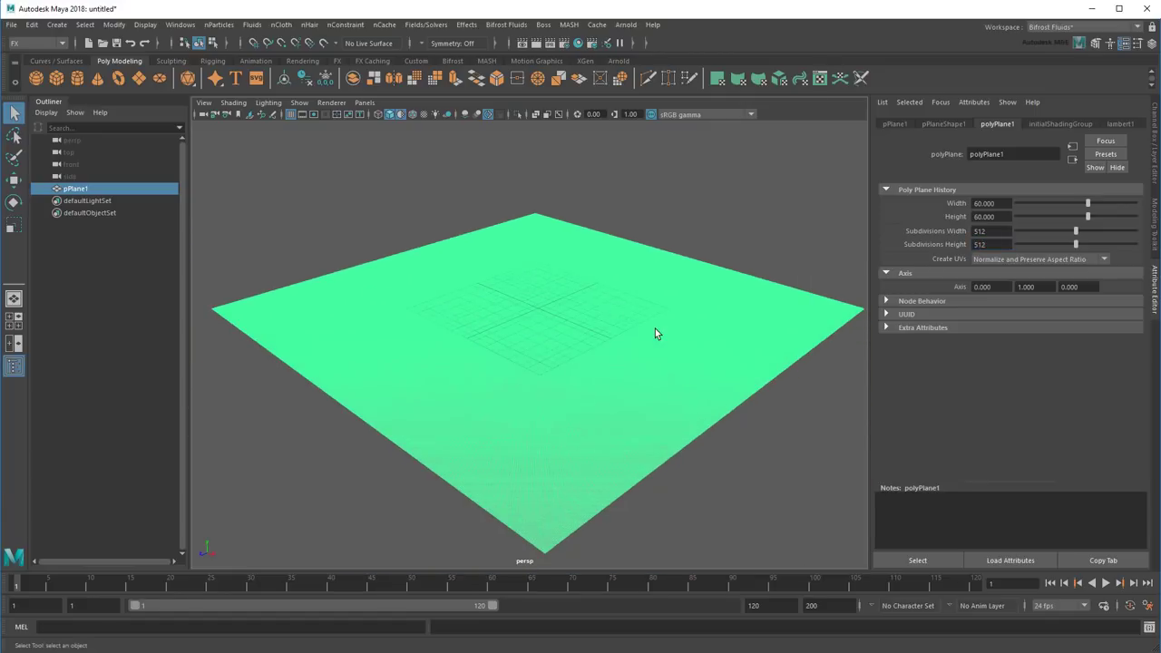
Create an nParticle emitter with the emitter type set to Volume
click(438, 198)
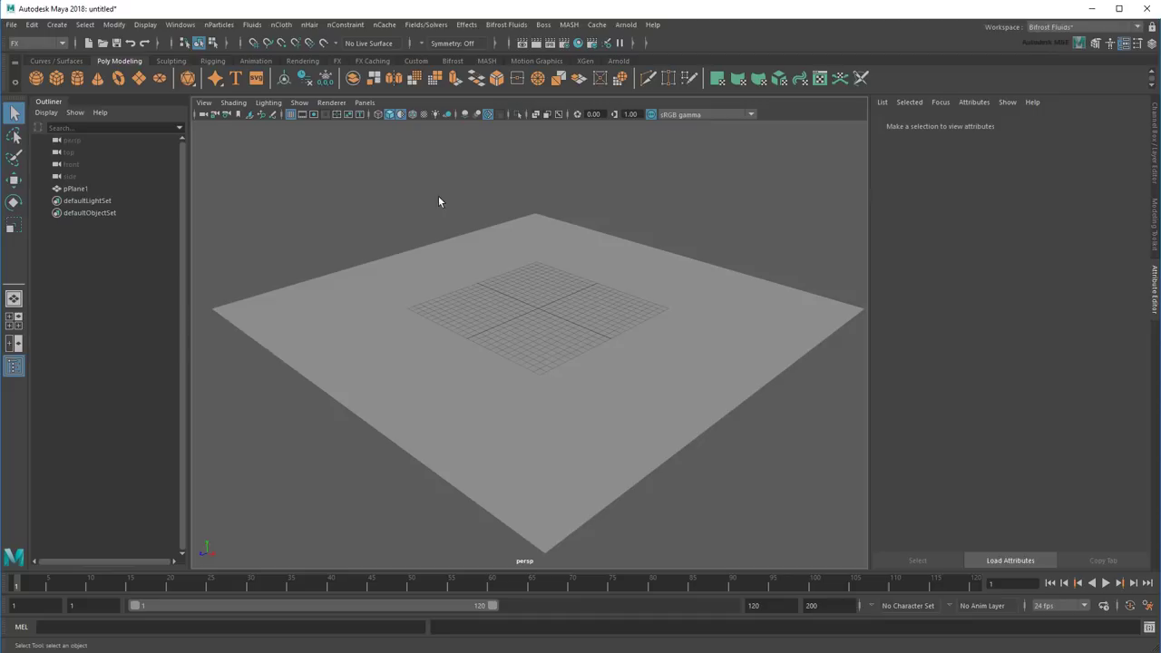
click(218, 25)
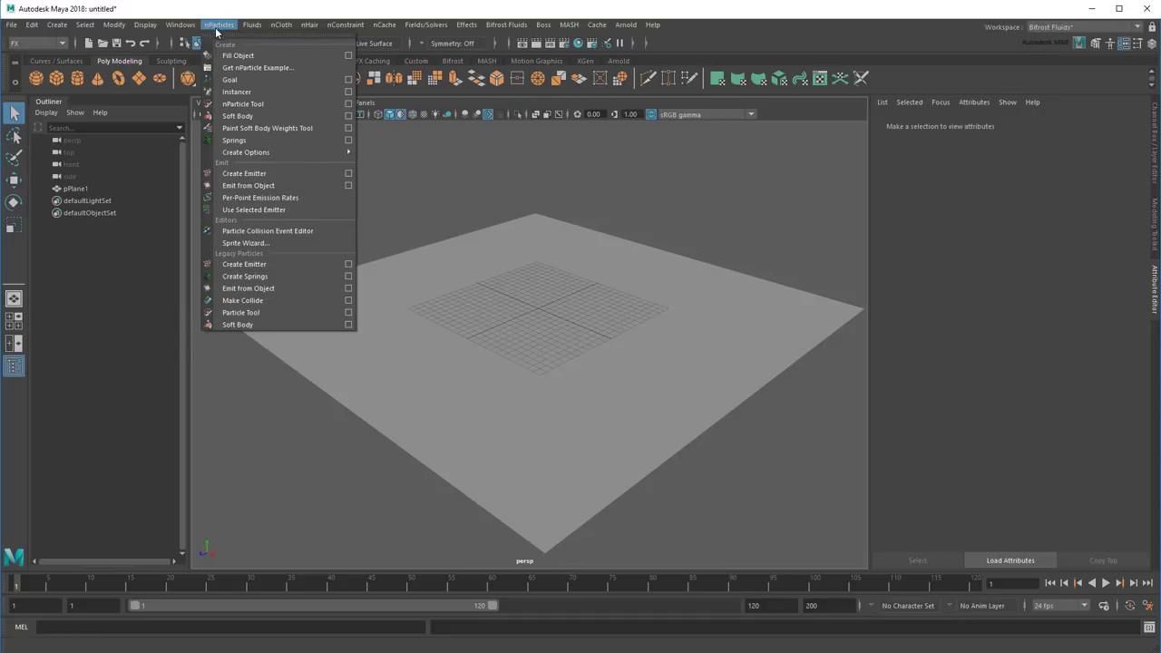
click(349, 175)
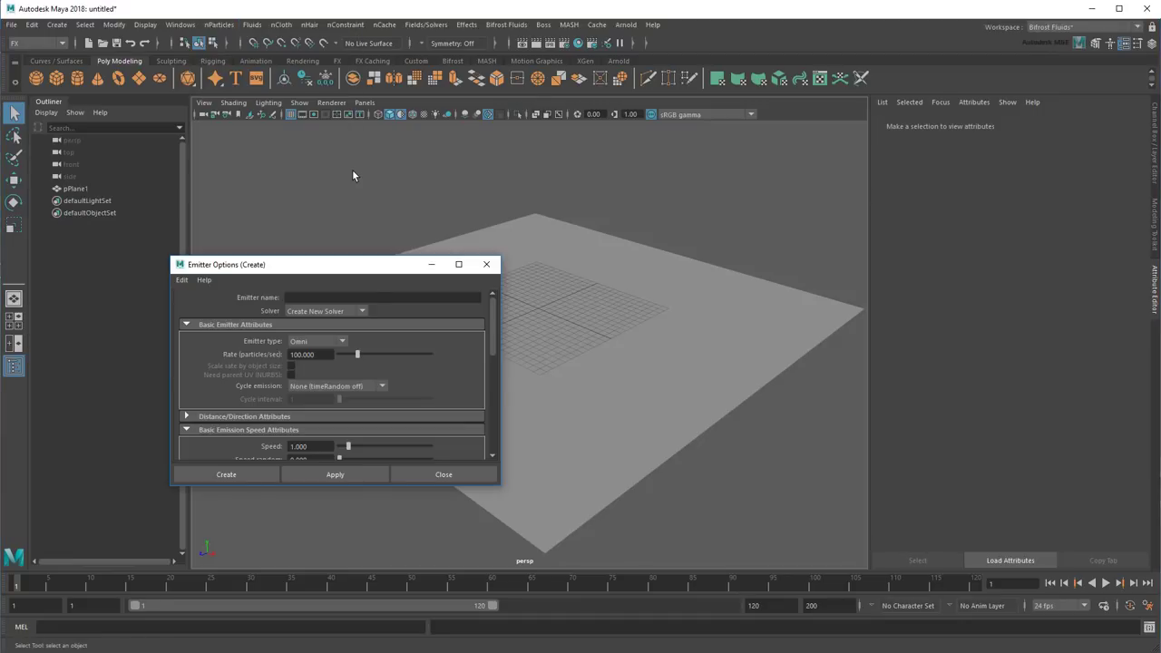
click(321, 341)
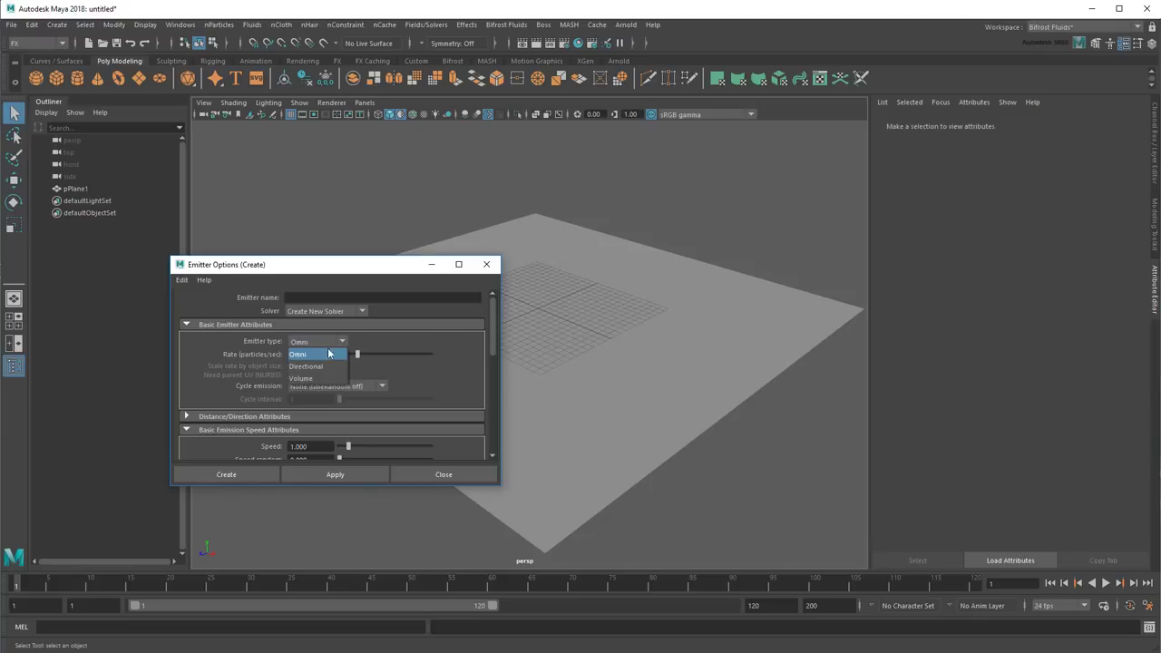
click(318, 377)
click(259, 477)
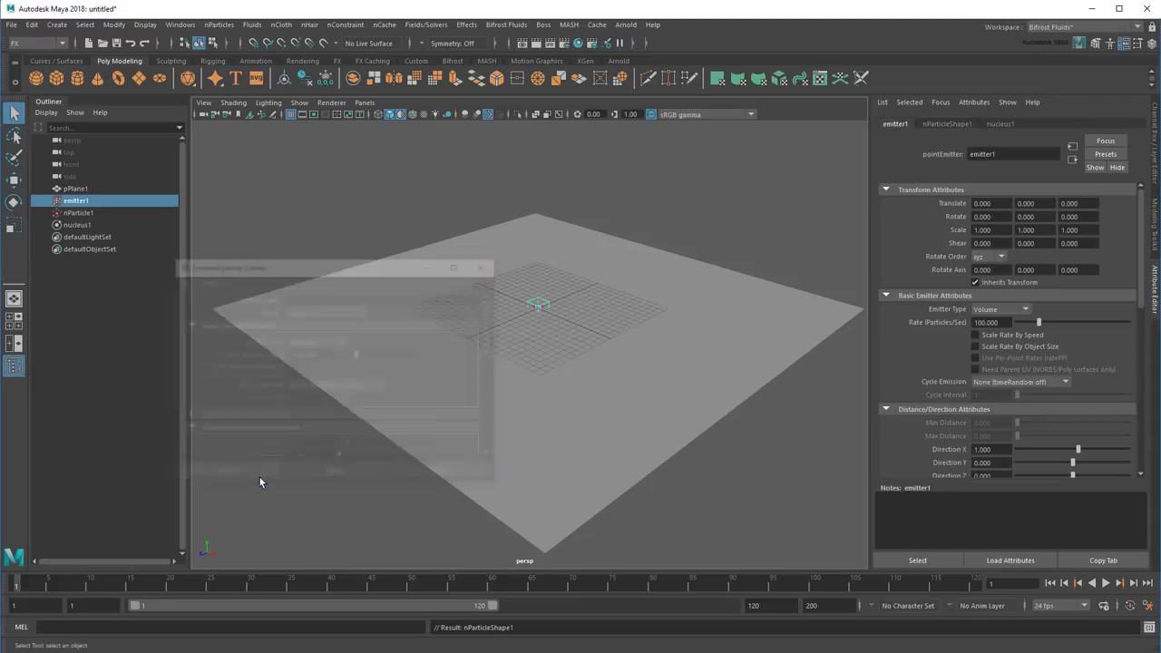
Scale the emitter to 30, 0.1, 30 so it spans the plane
click(990, 229)
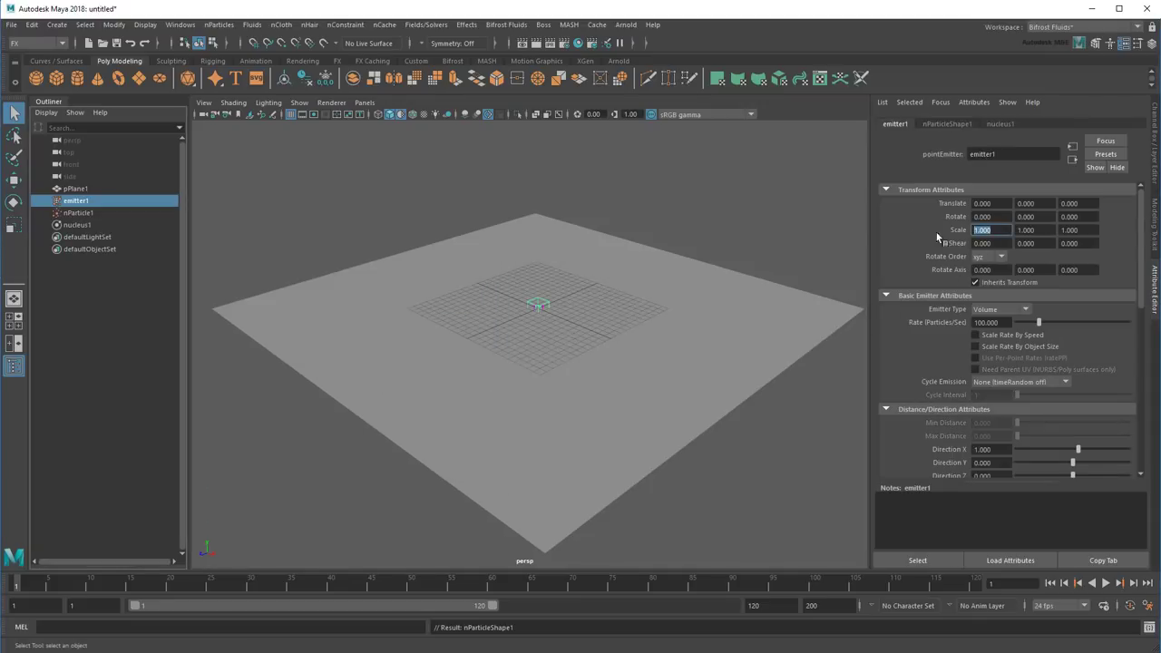
text(30)
key(Tab)
text(0.1)
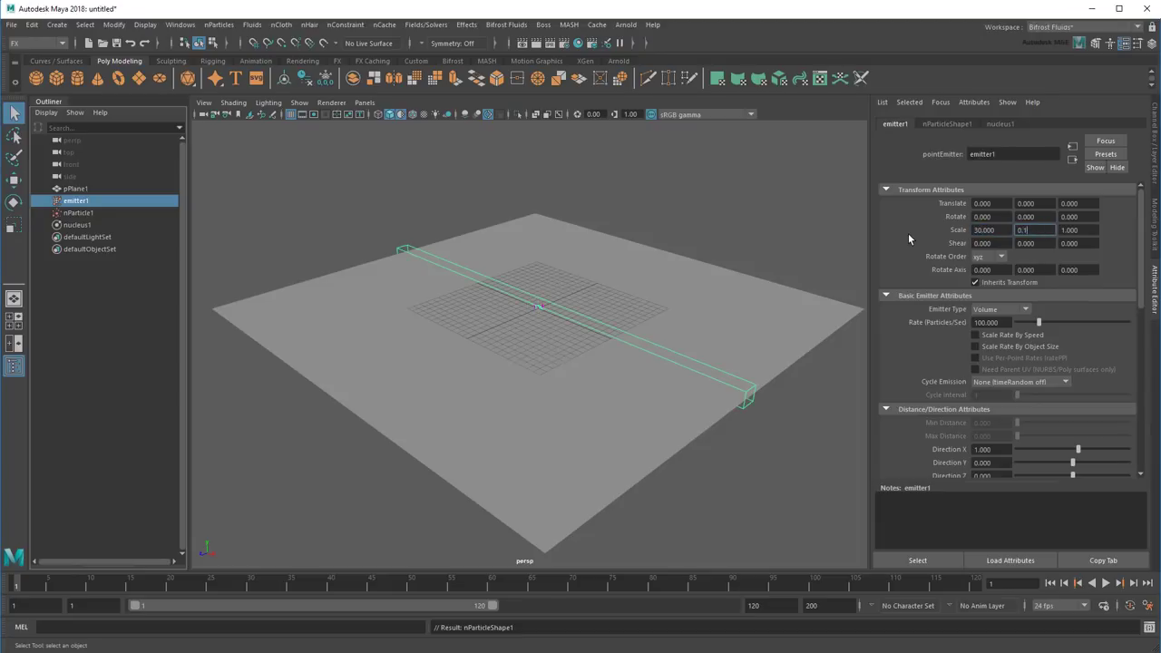
key(Tab)
text(30)
key(Return)
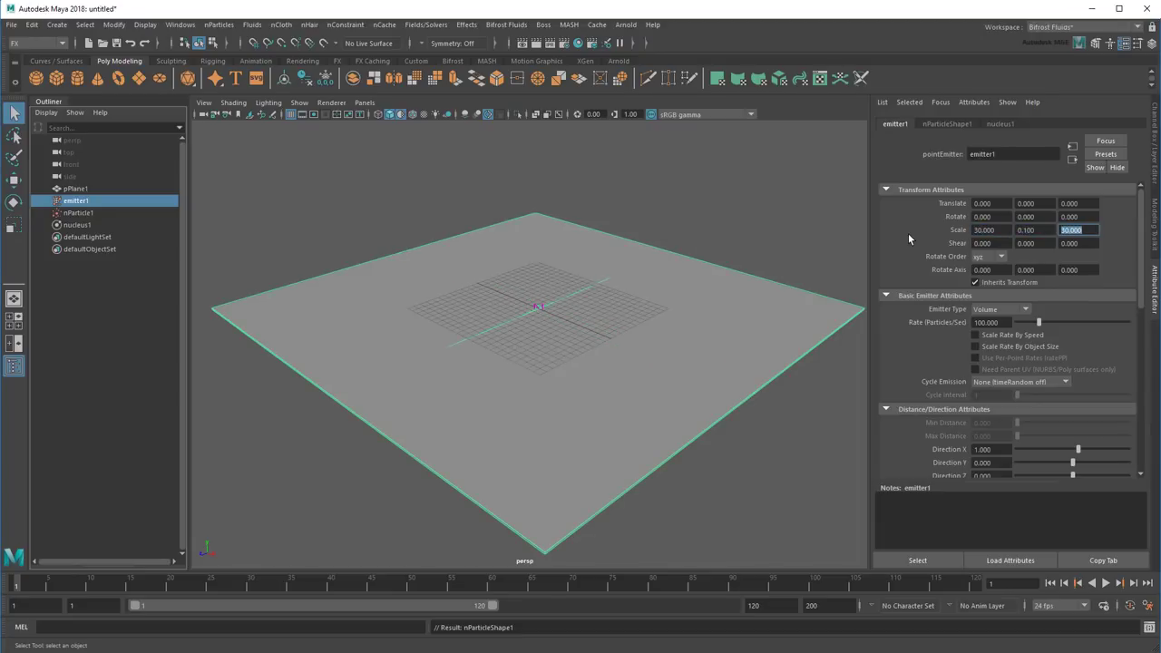
Raise the emitter to Translate Y 2 above the plane
click(1042, 203)
text(2)
key(Return)
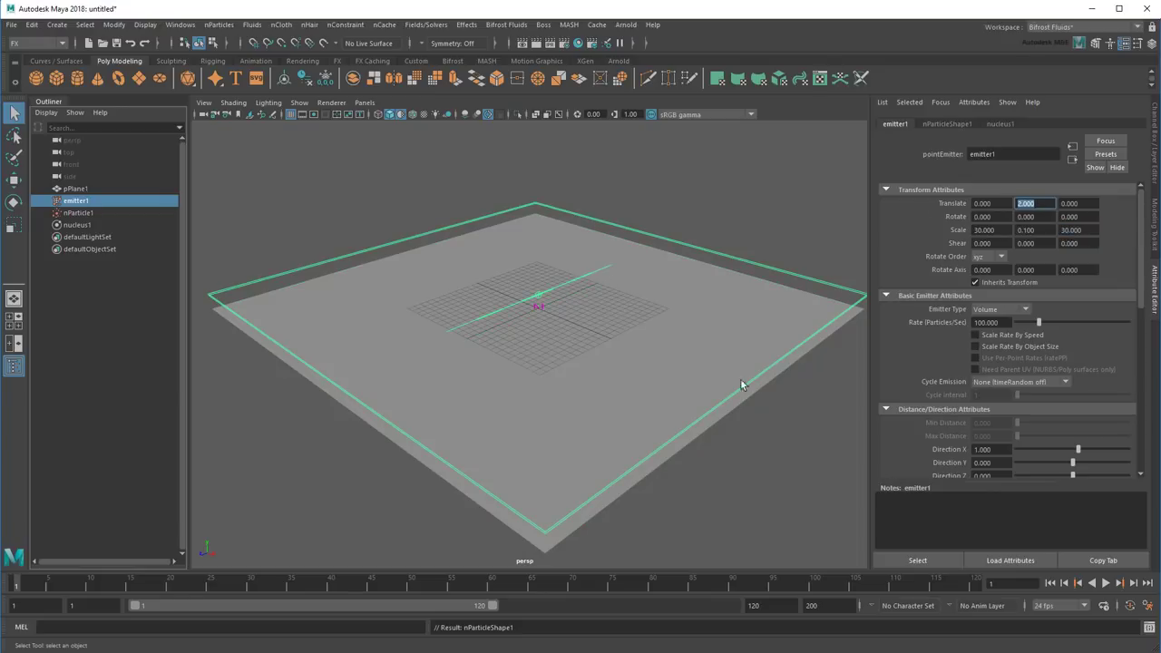
mouse_move(741, 384)
alt+mouse_down()
mouse_move(762, 369)
mouse_move(744, 383)
alt+mouse_up()
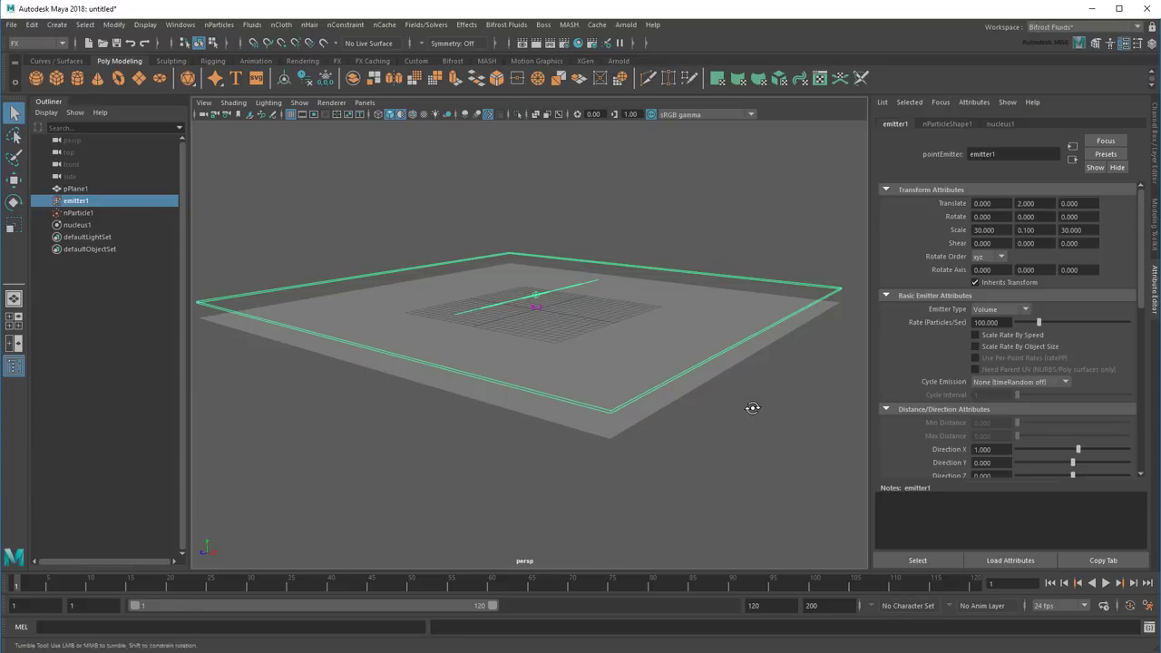
scroll(750, 410, up, 3)
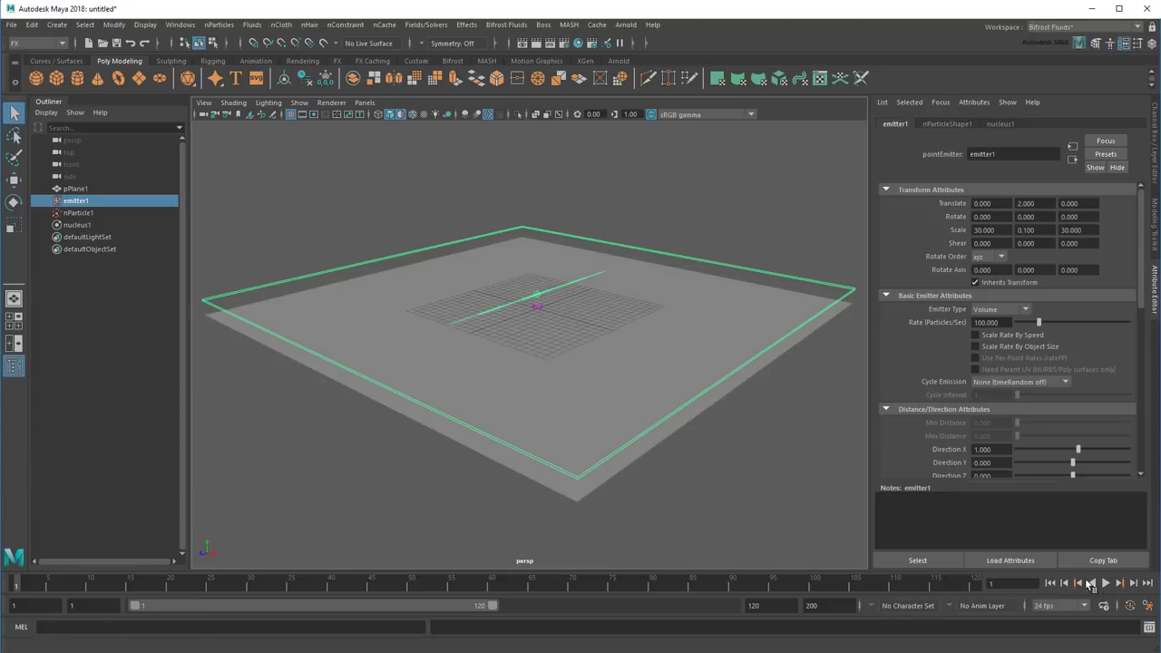
Test-play the particles, then set nParticle1's Lifespan Mode to Constant
click(1105, 583)
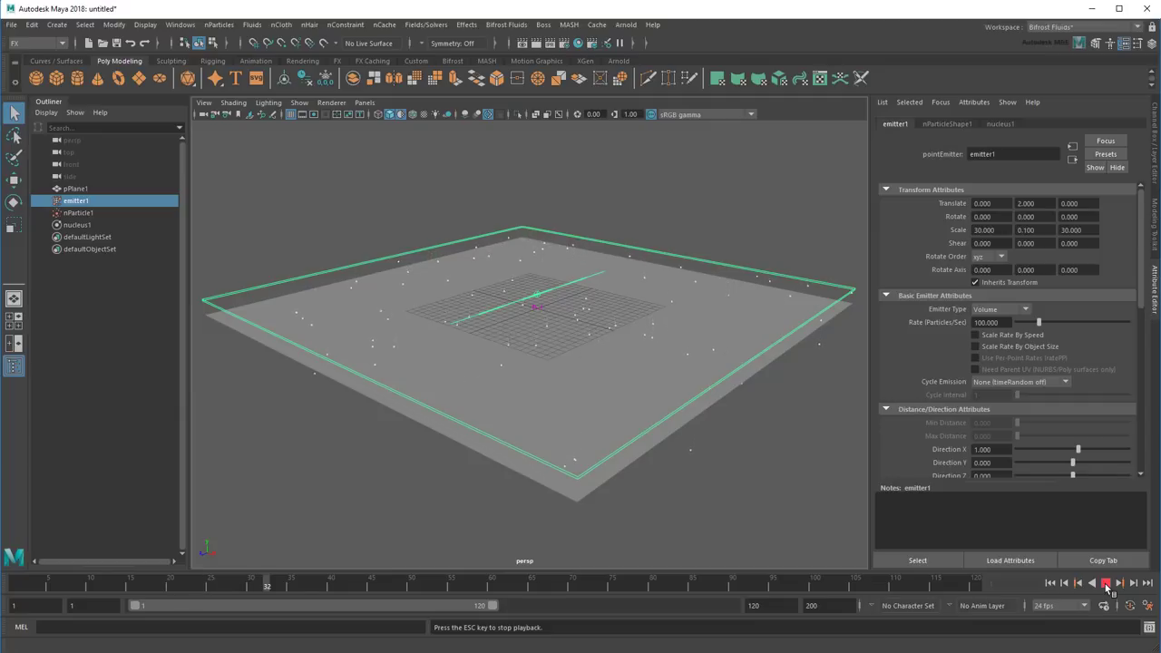
click(1106, 584)
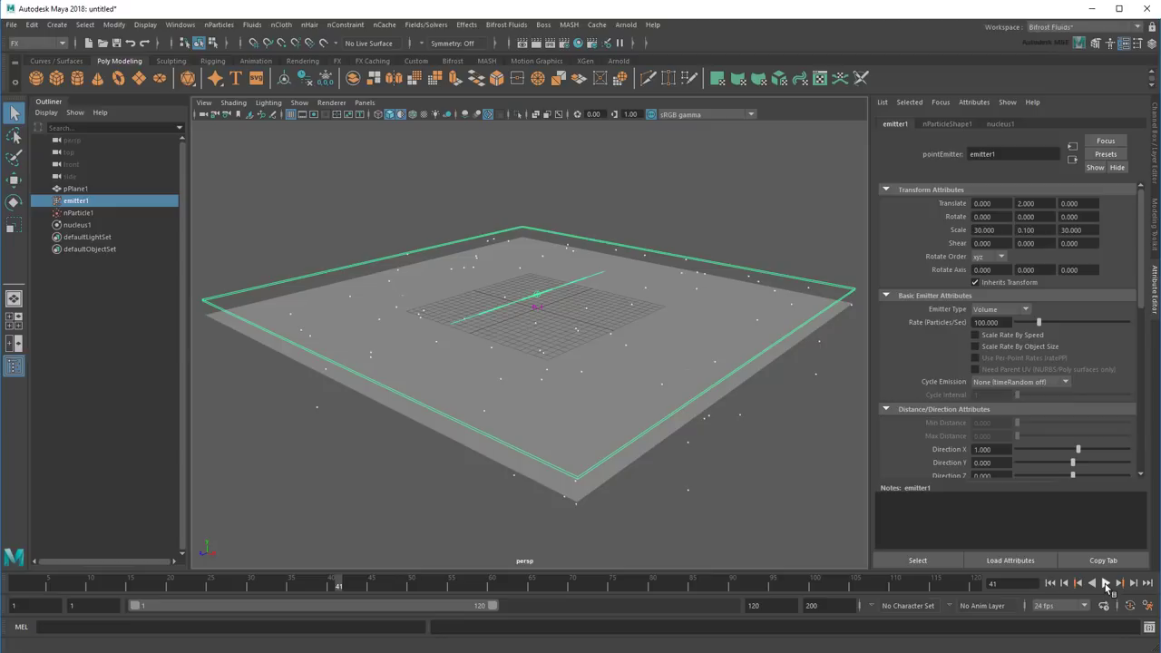
click(69, 212)
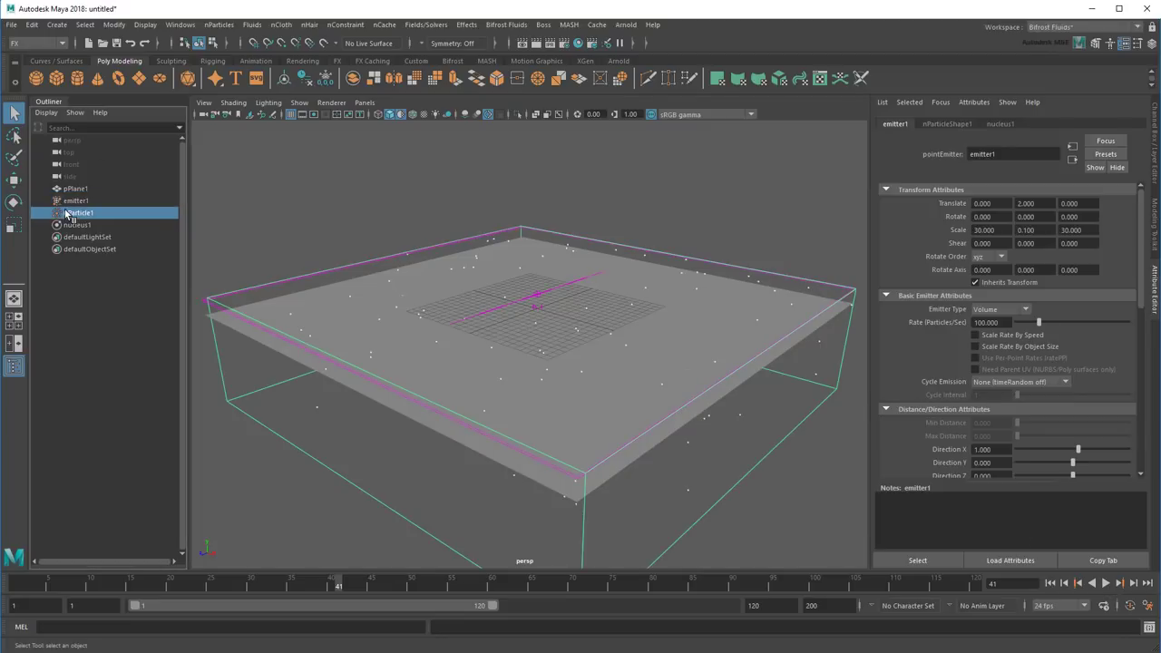
click(922, 214)
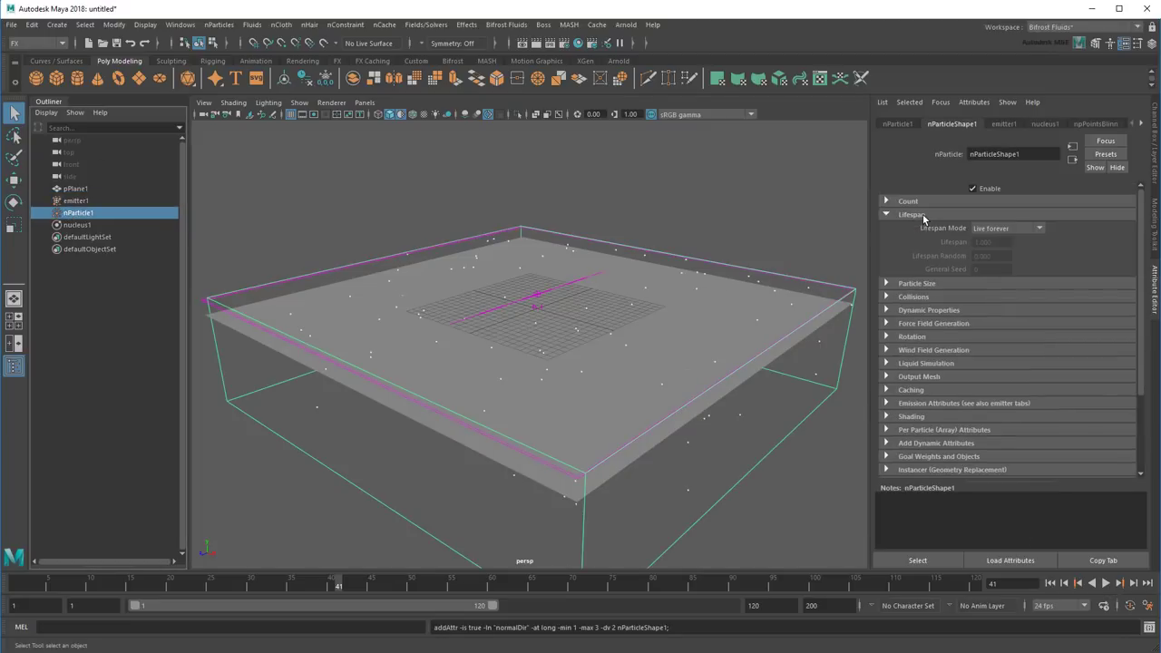
click(1021, 228)
click(1036, 255)
Set emitter1's Rate to 20, replay the simulation and rewind to frame 1
click(1004, 124)
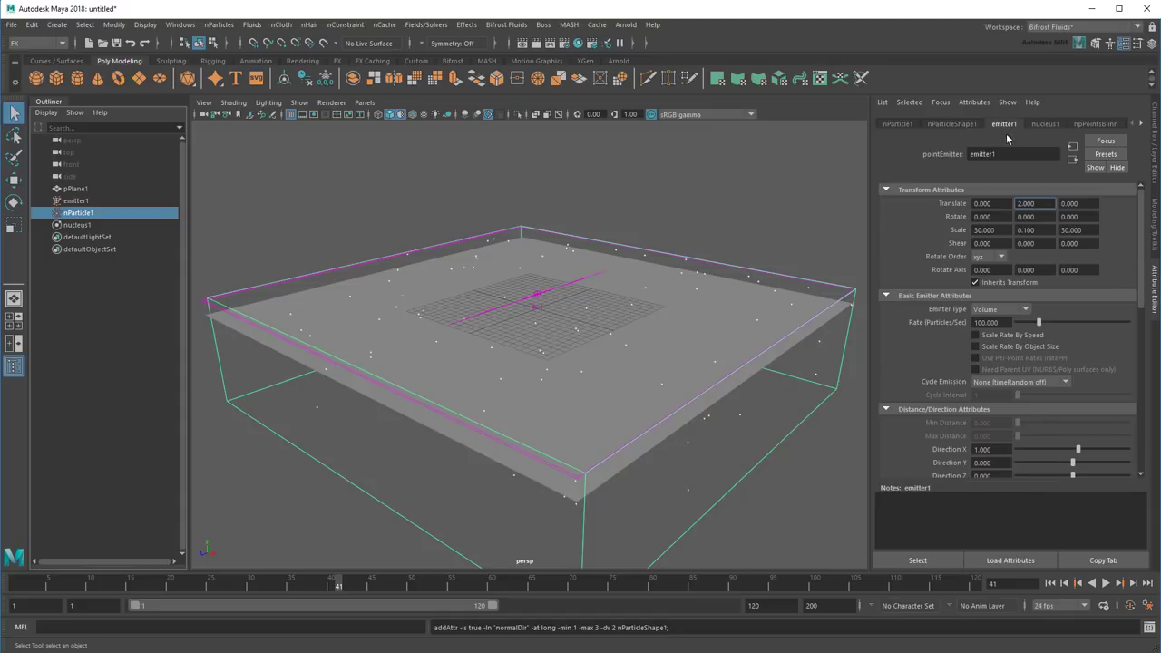
drag(1008, 323, 961, 325)
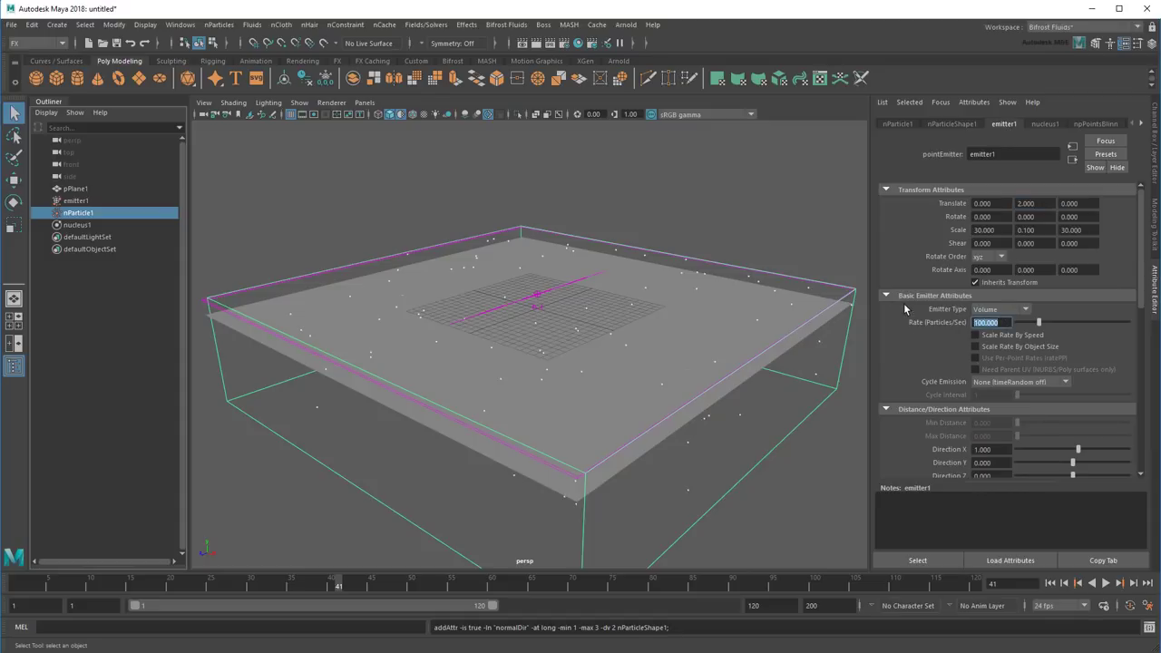
text(20)
key(Return)
click(1050, 583)
click(1105, 583)
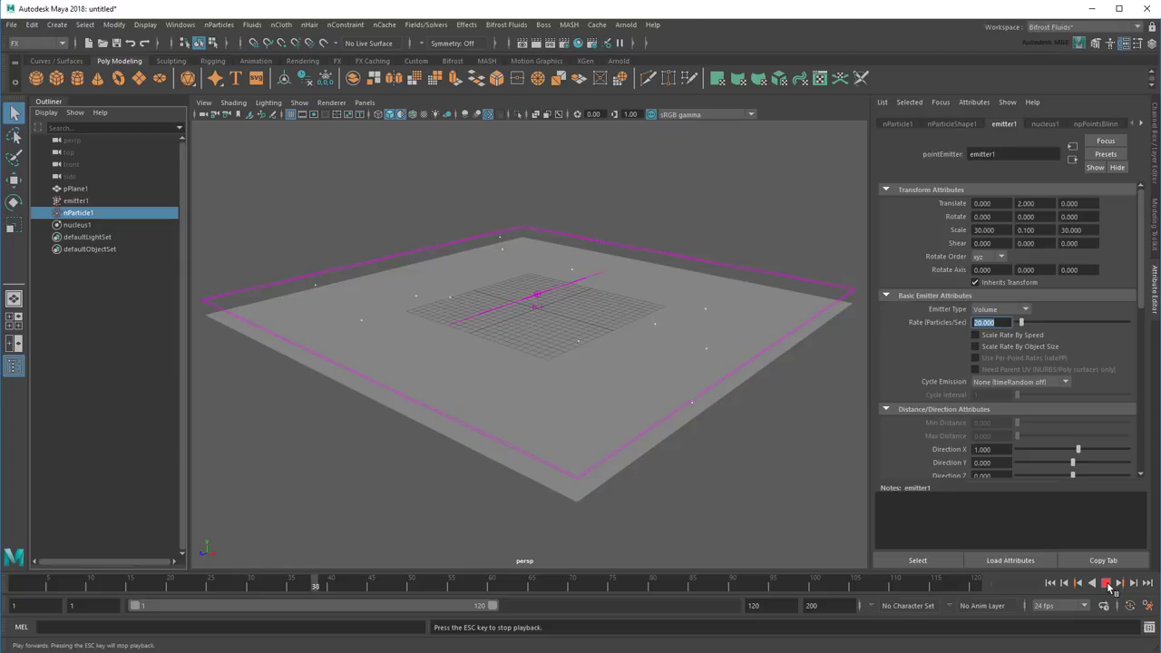
click(1107, 584)
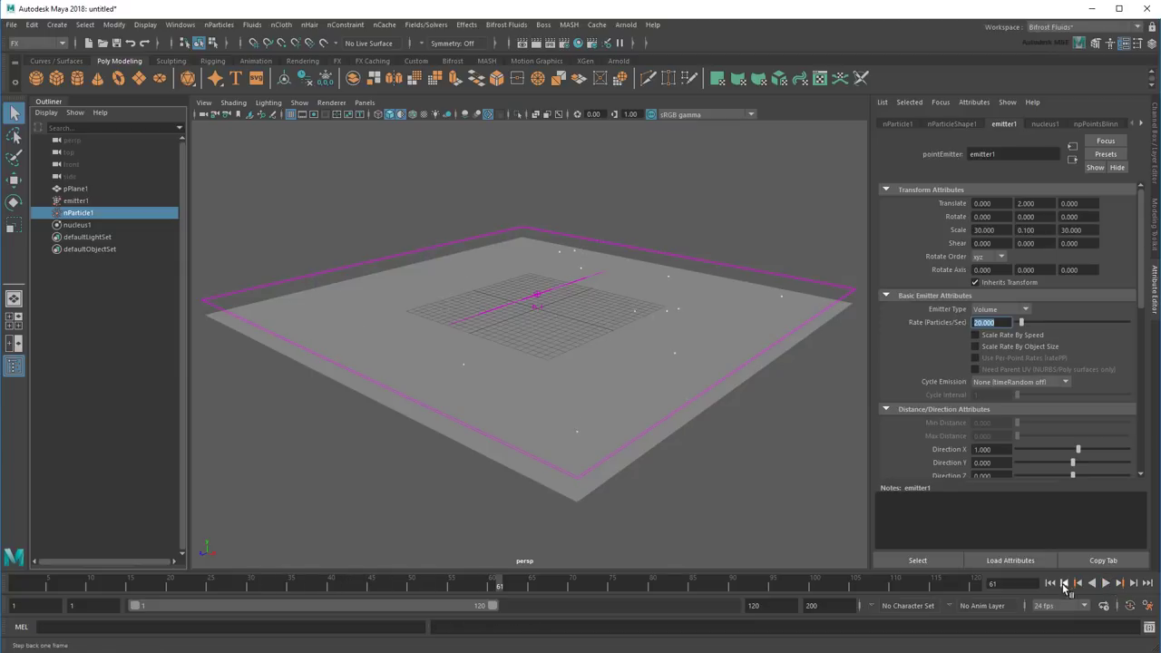
click(1049, 584)
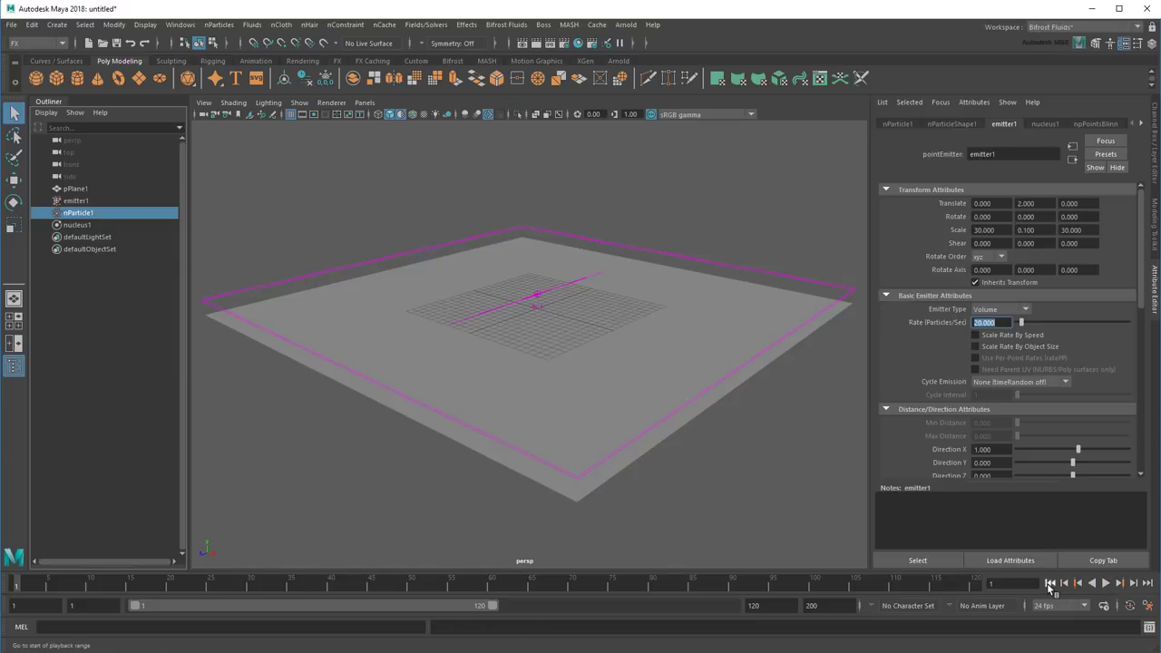
In the Boss Editor, create a wave solver for the ocean plane
click(545, 26)
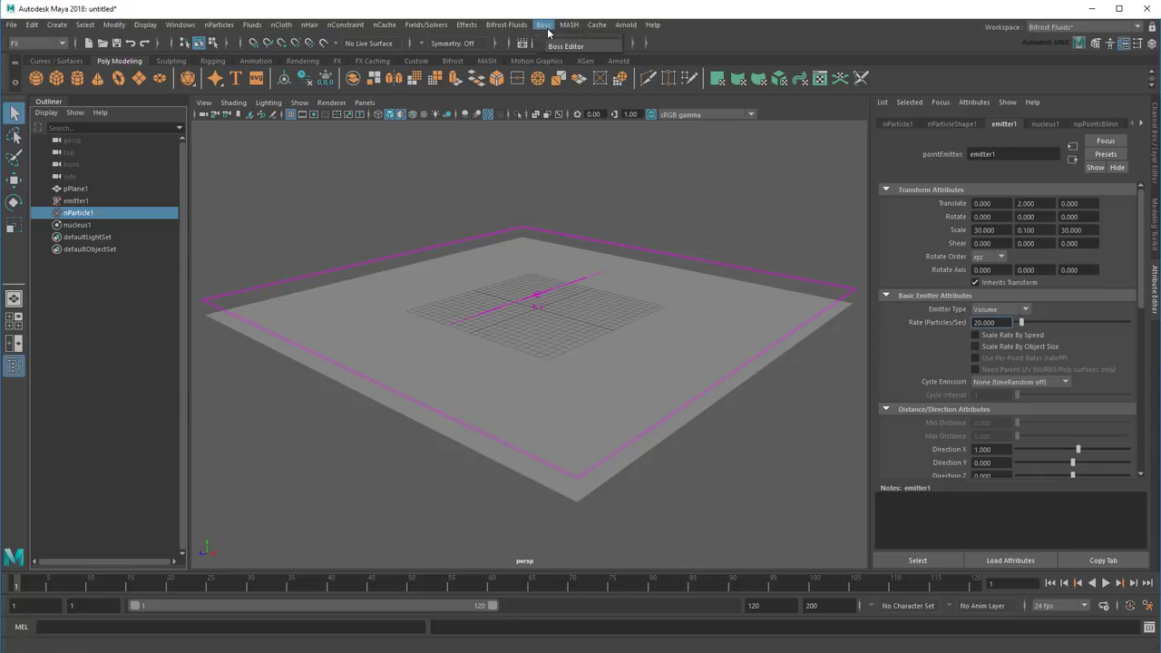
click(565, 46)
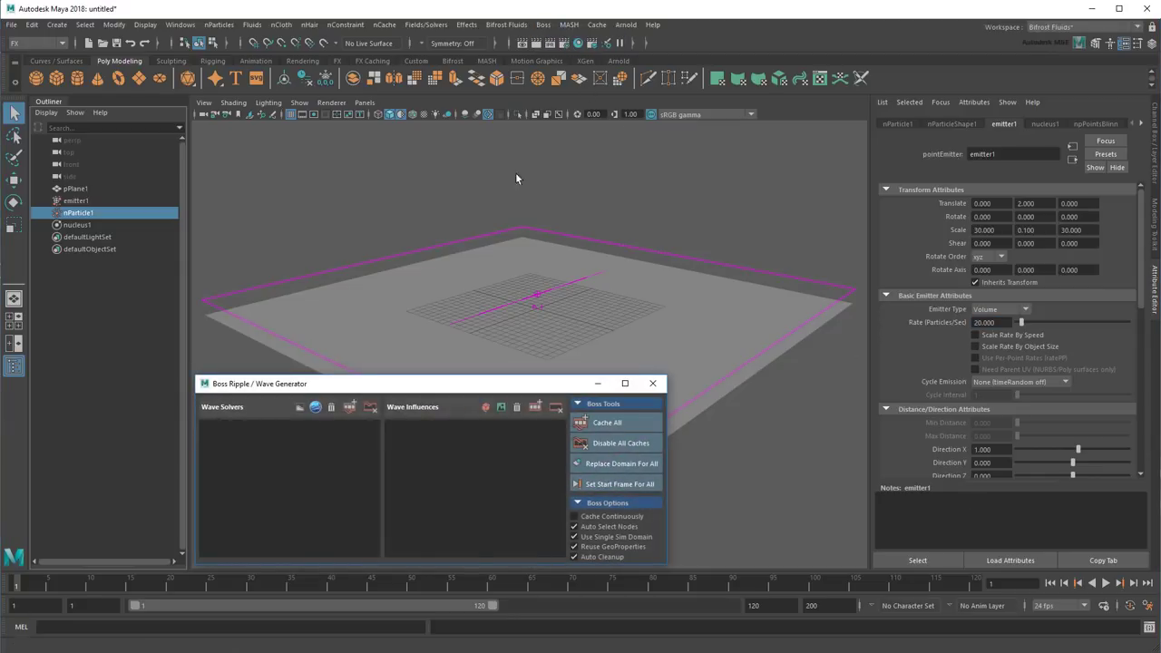
click(377, 312)
click(299, 409)
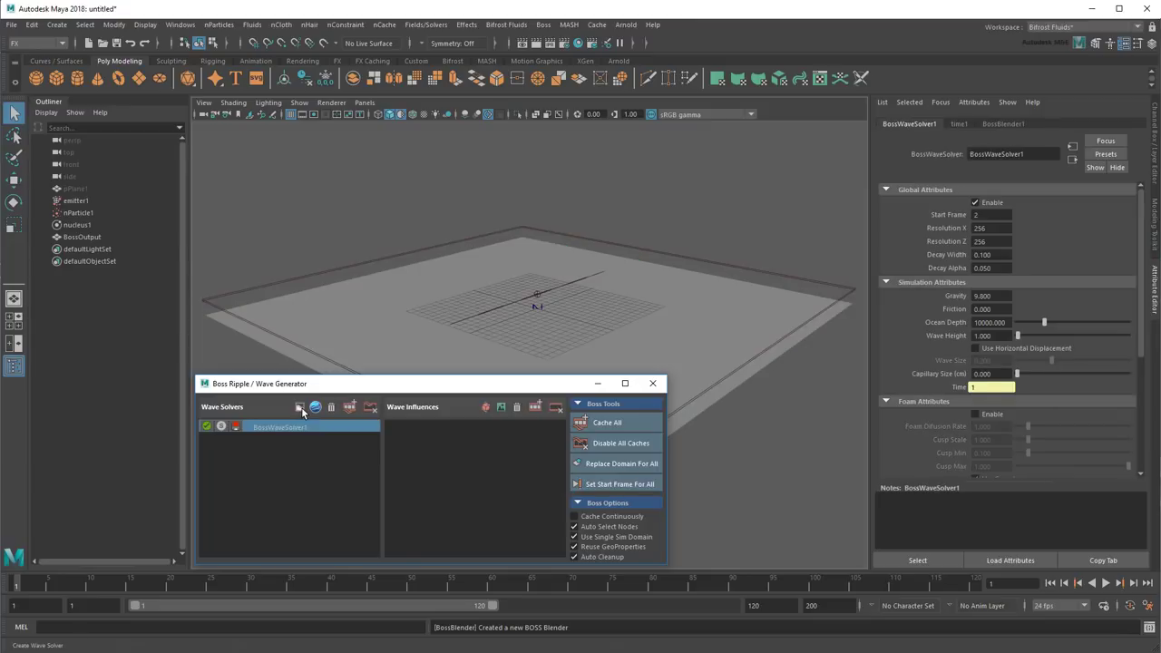
Try adding nParticle1 as an influence, dismiss the mesh-required warning, close the window
click(91, 213)
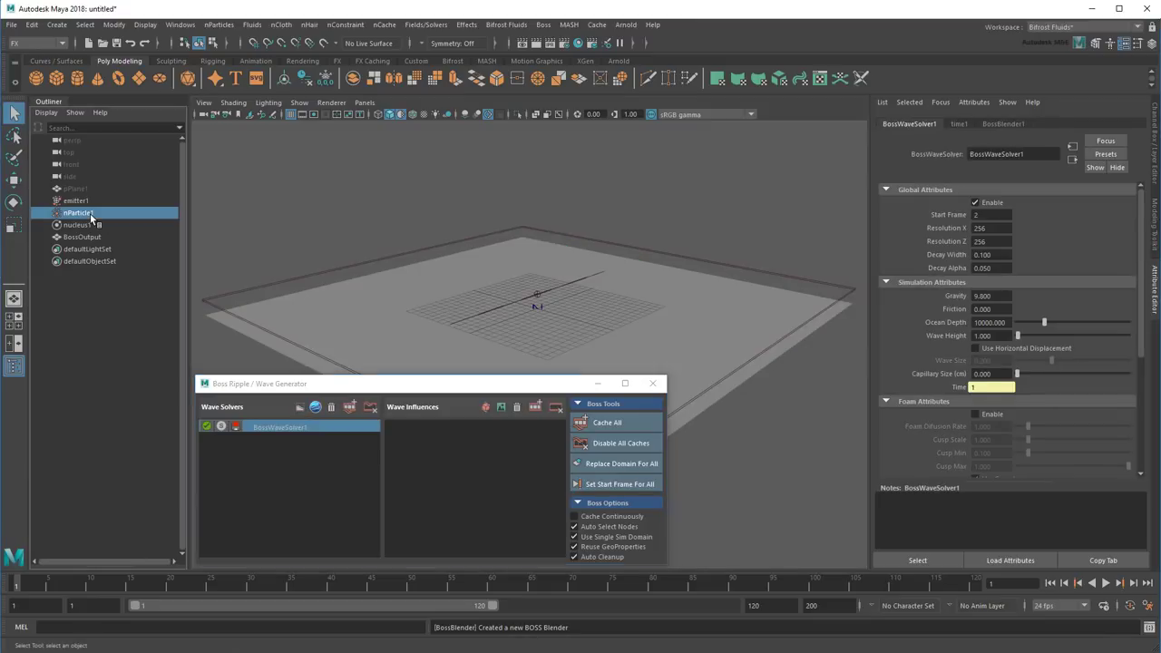
click(485, 407)
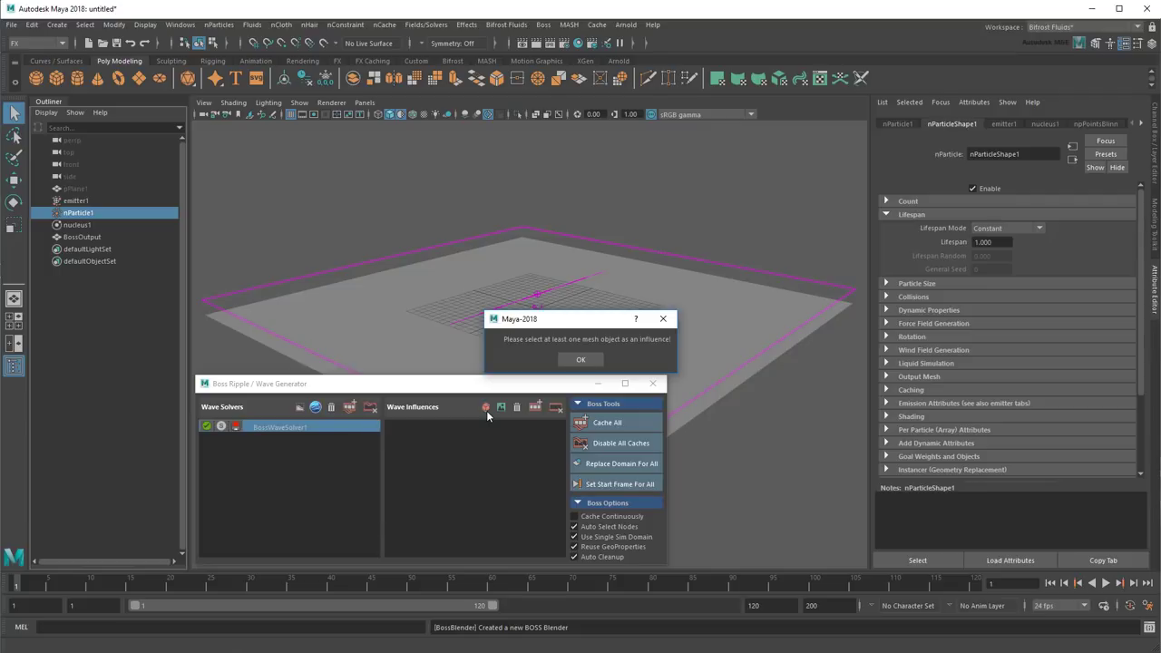
click(580, 360)
click(652, 383)
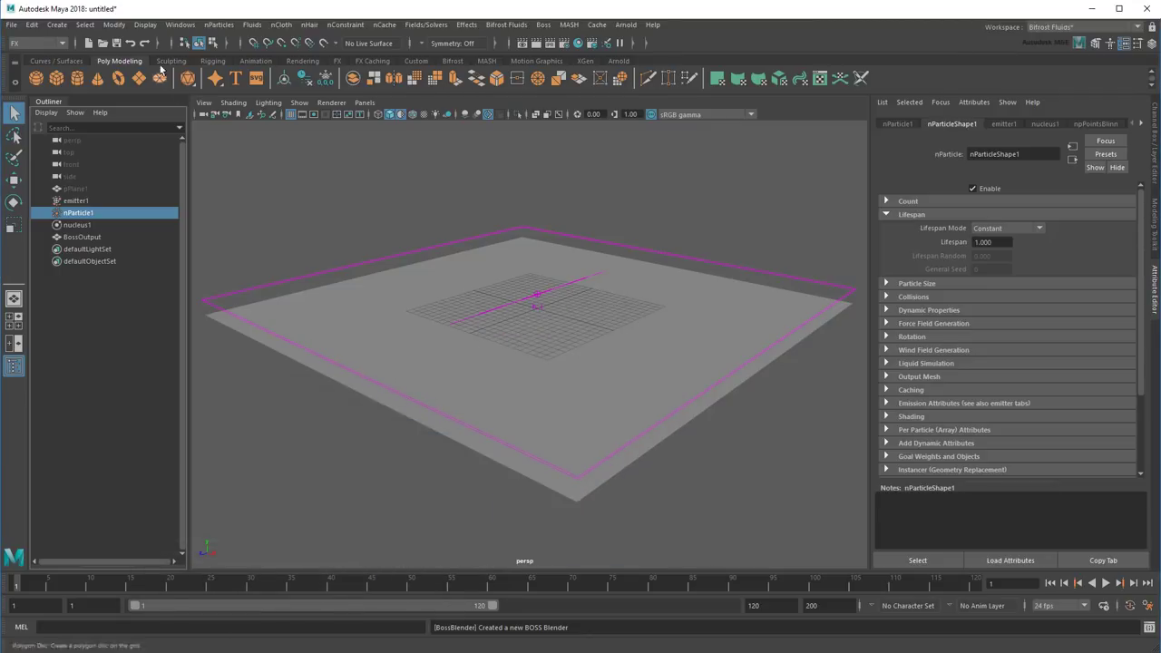
Convert nParticle1 to polygons and play the simulation to frame 27
click(115, 25)
mouse_move(188, 315)
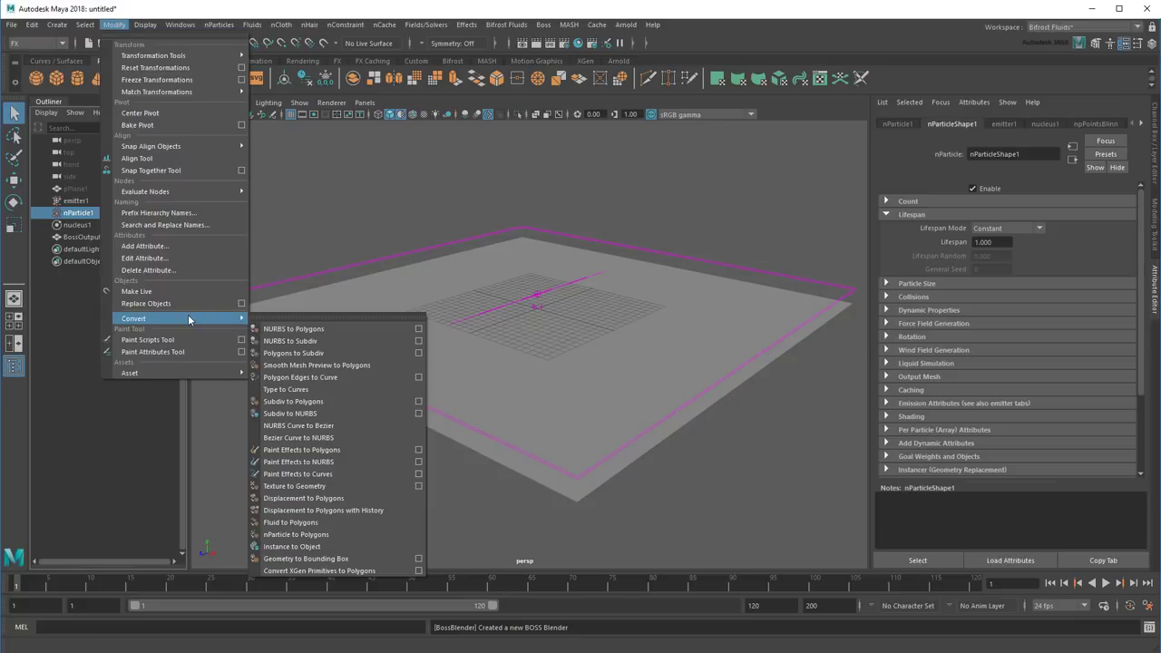
click(356, 534)
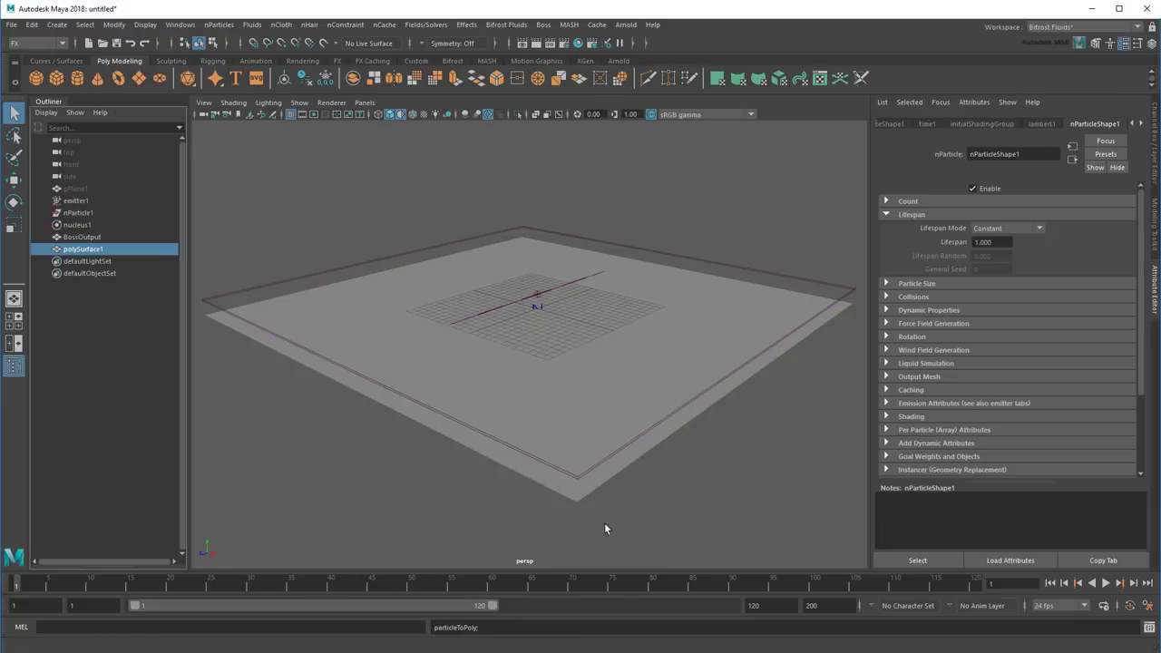
click(1105, 583)
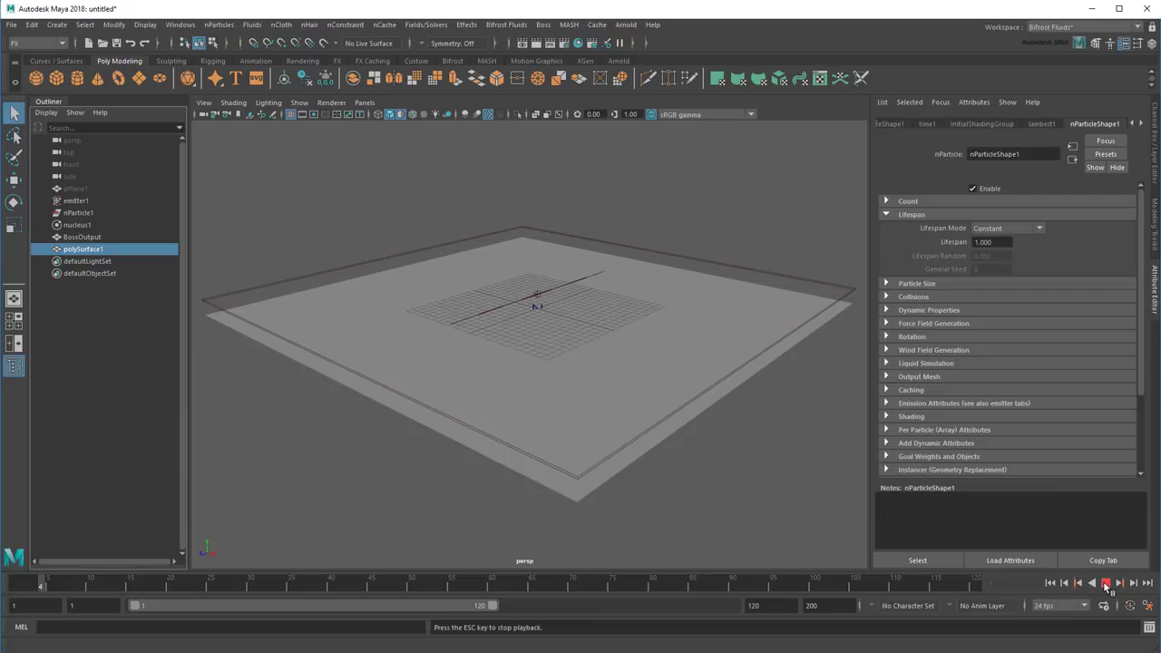
click(1105, 584)
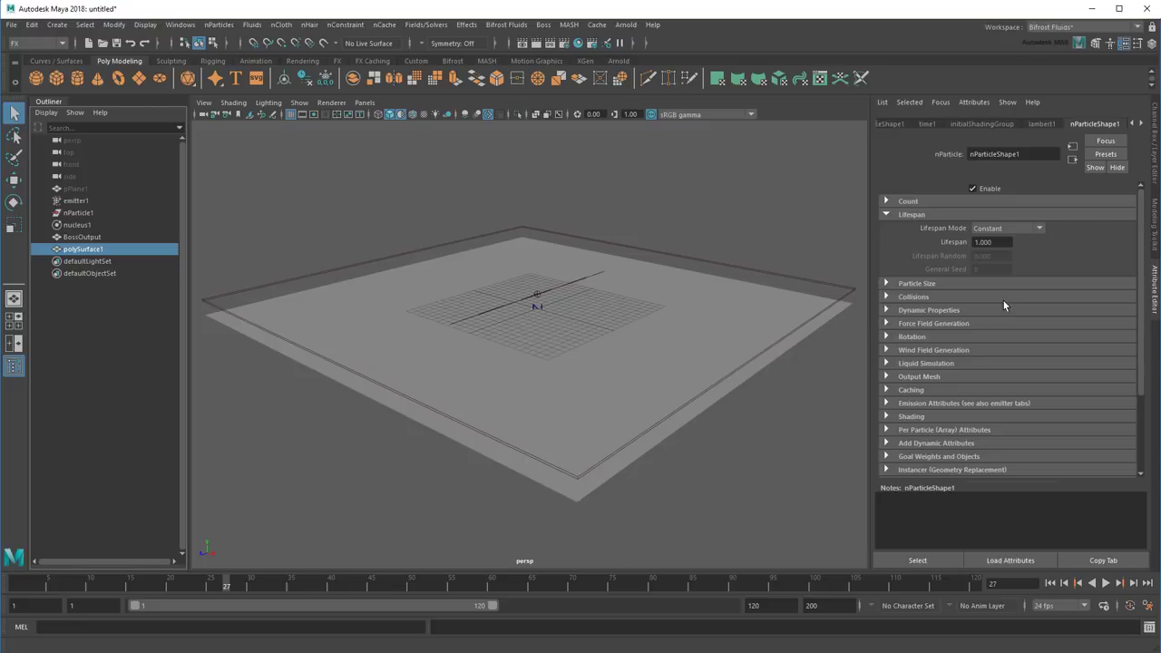
Set the Output Mesh Threshold to 0.000 and Blobby Radius Scale to 0.604
click(948, 215)
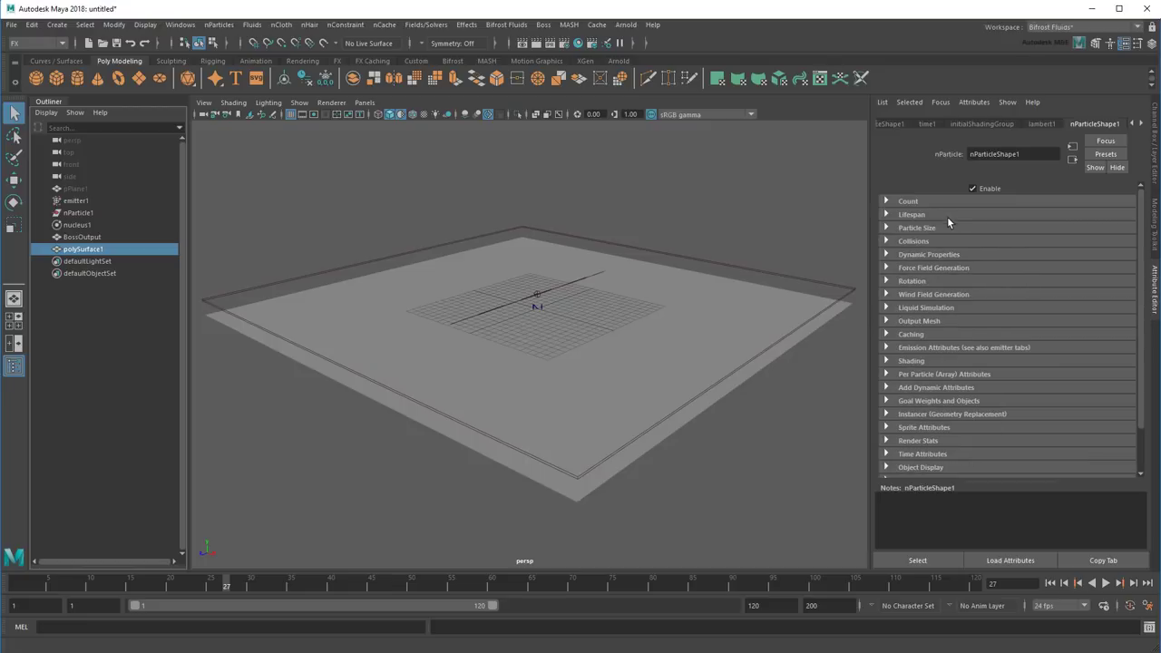
click(938, 320)
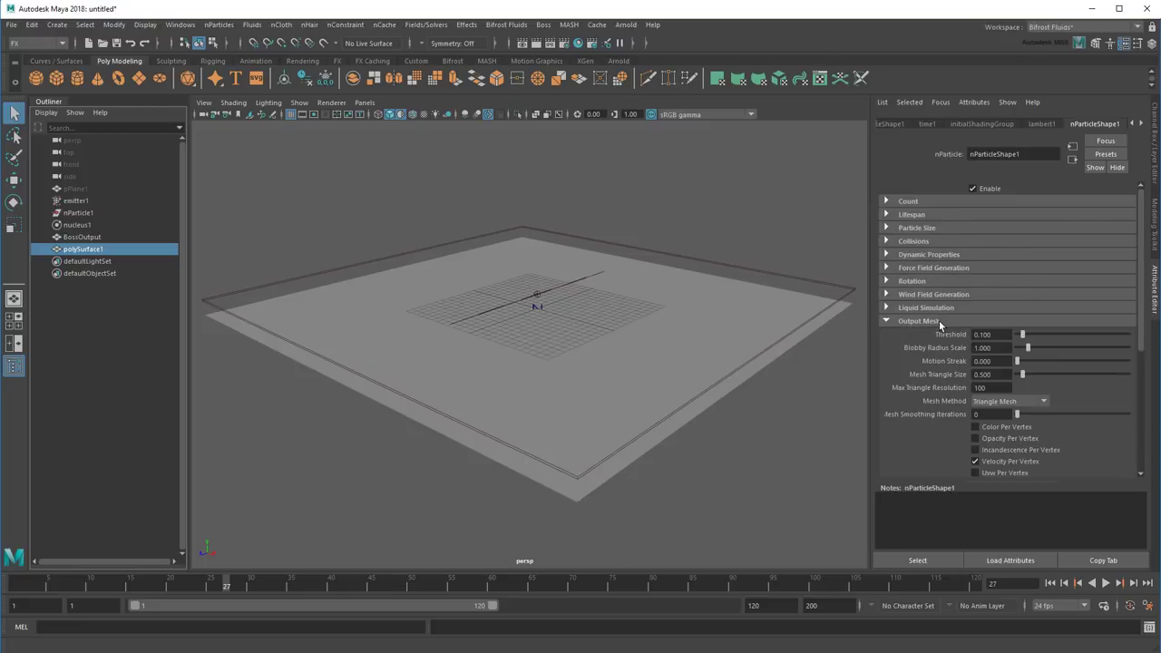
drag(1022, 338, 1010, 339)
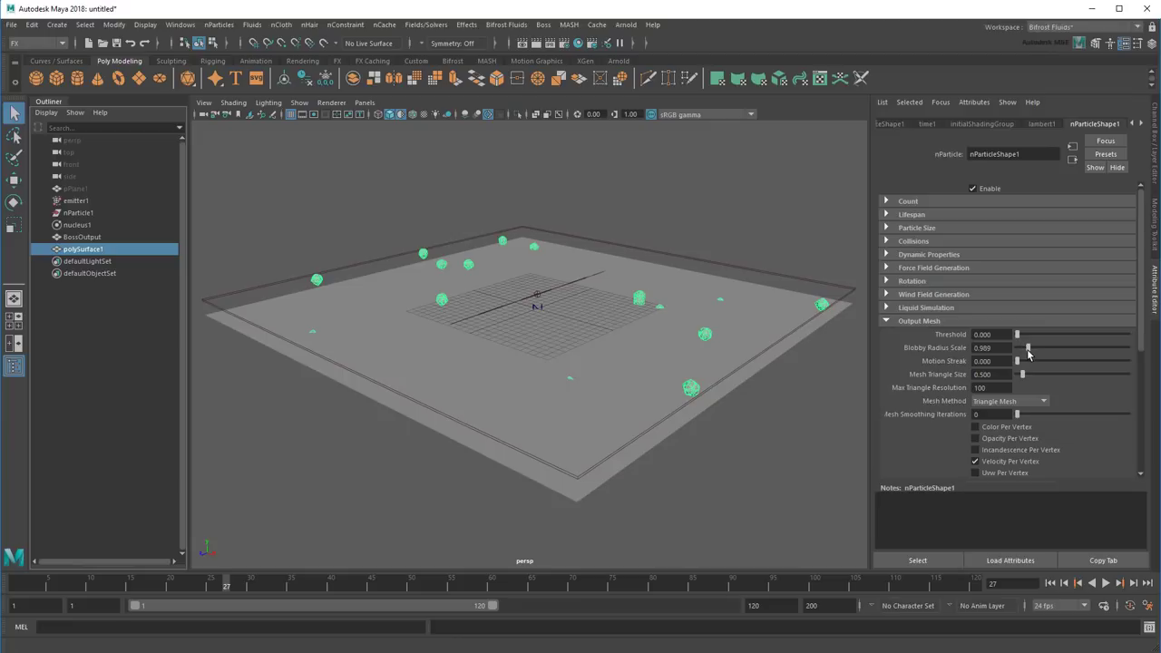
drag(1028, 354, 1024, 355)
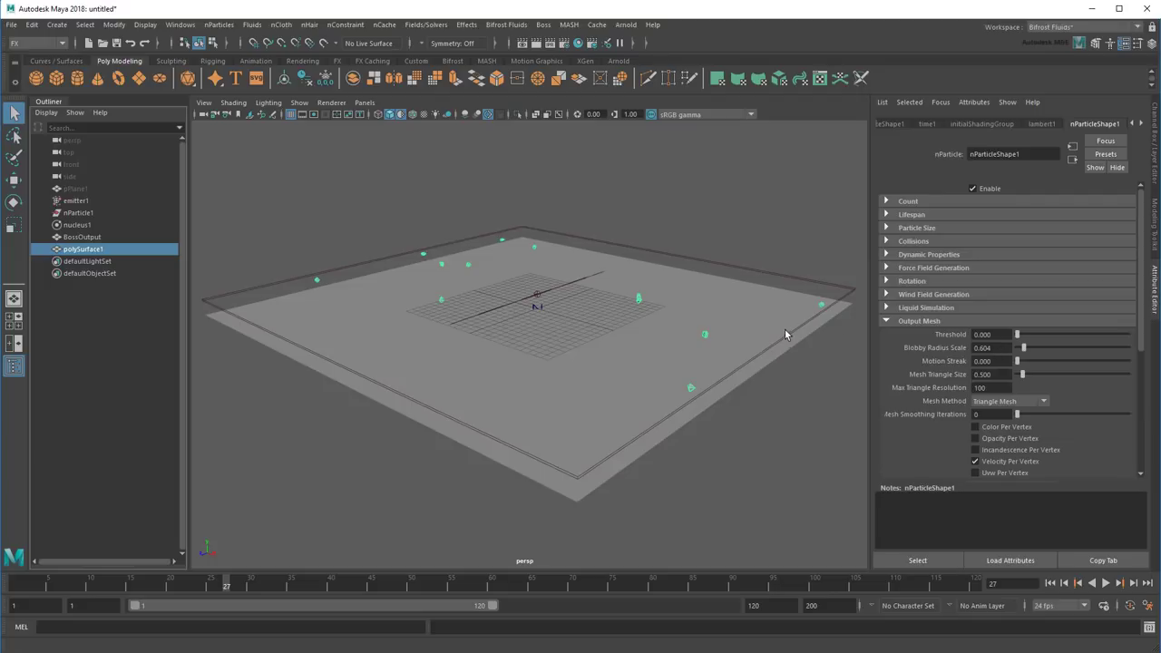
scroll(785, 332, up, 2)
scroll(786, 333, up, 4)
alt+middle_drag(786, 333, 413, 321)
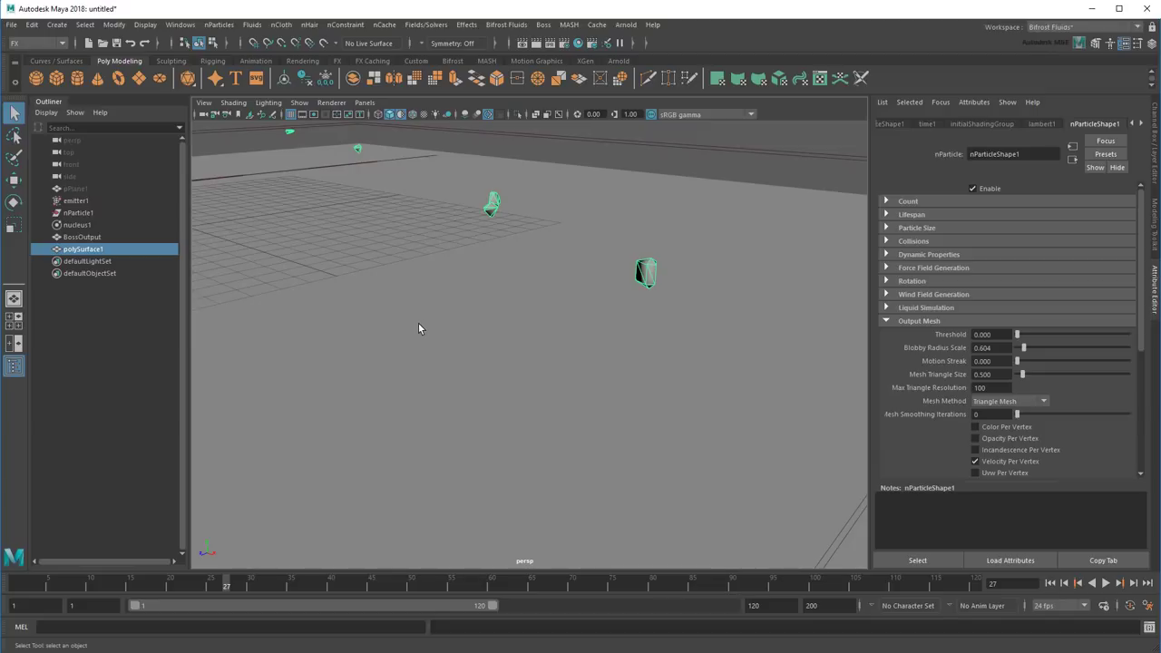
scroll(418, 329, down, 5)
alt+middle_drag(418, 328, 566, 331)
scroll(566, 331, down, 3)
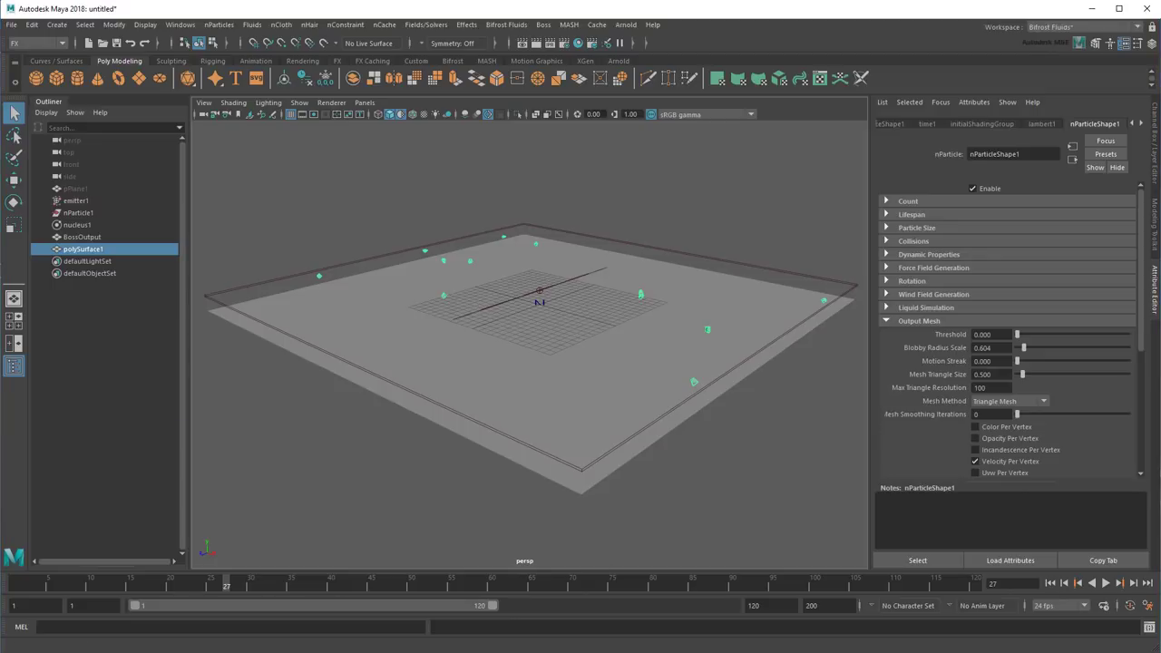
Add the particle mesh as a wave influence and preview ripples up to frame 34
click(485, 407)
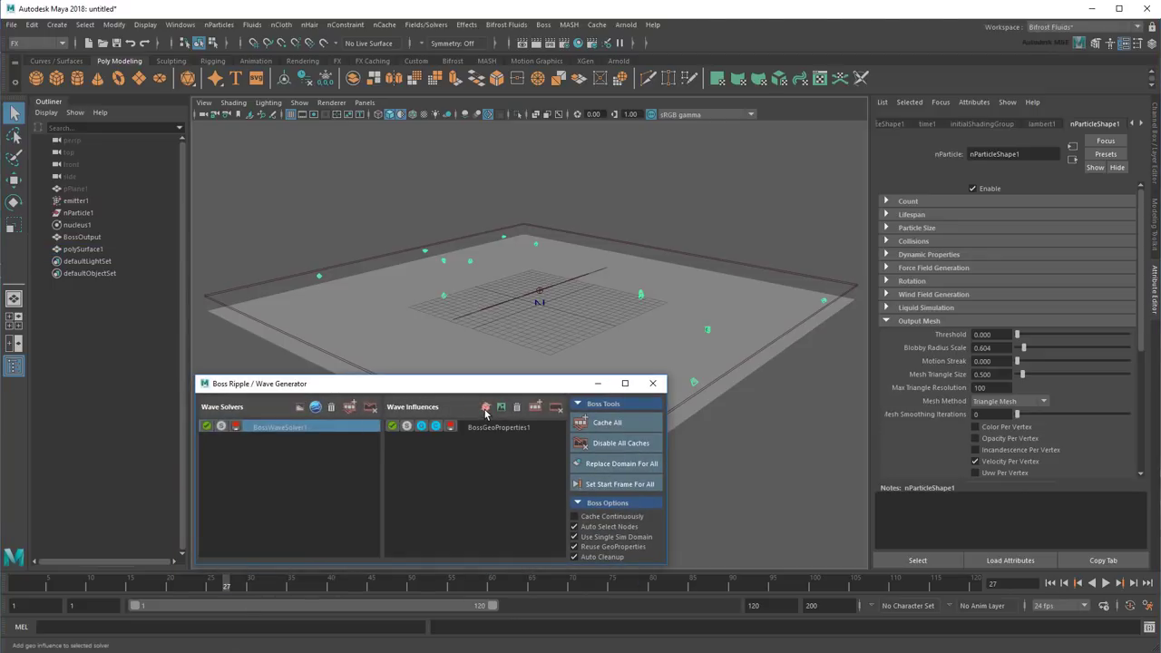
click(596, 383)
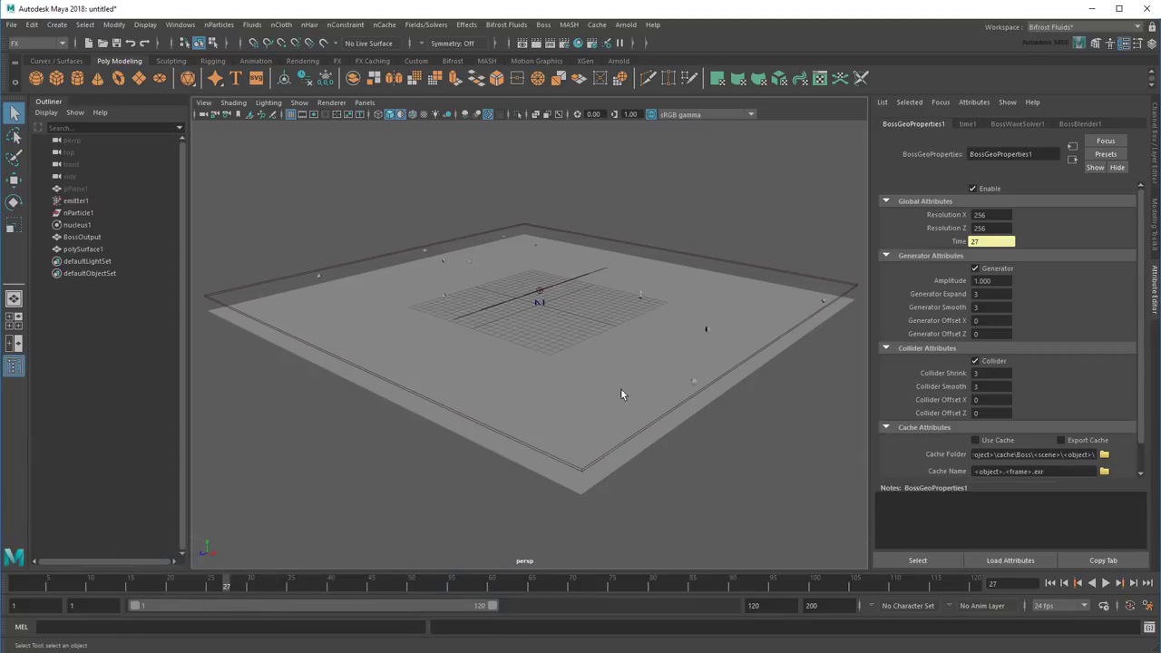
click(1054, 584)
click(1054, 584)
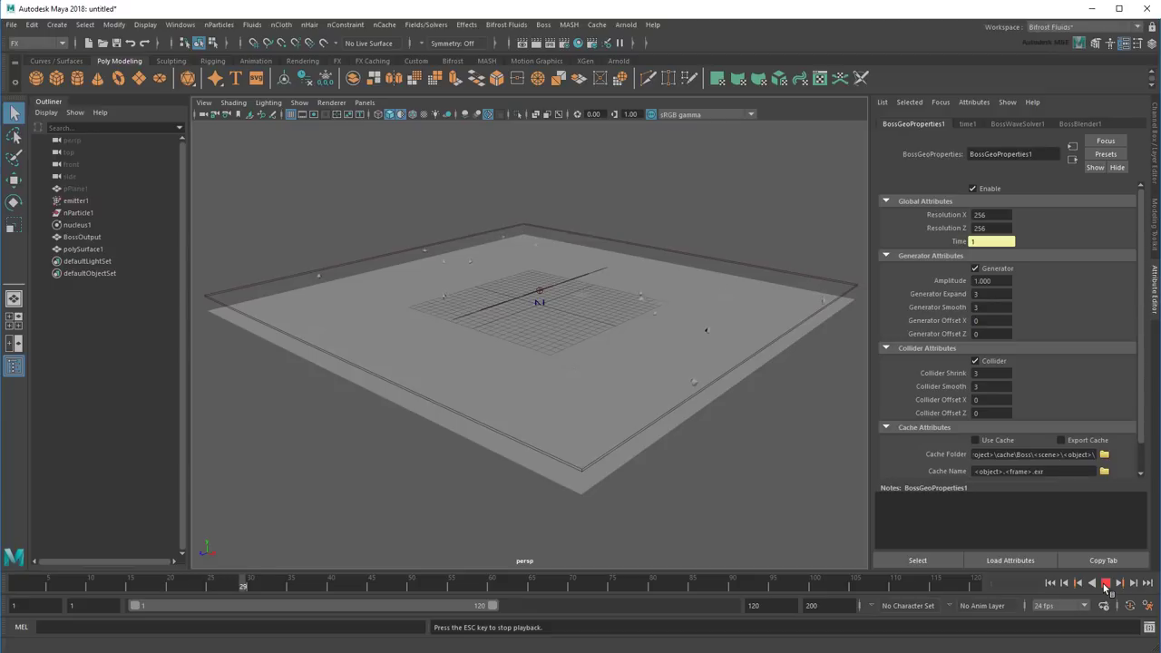
click(1105, 584)
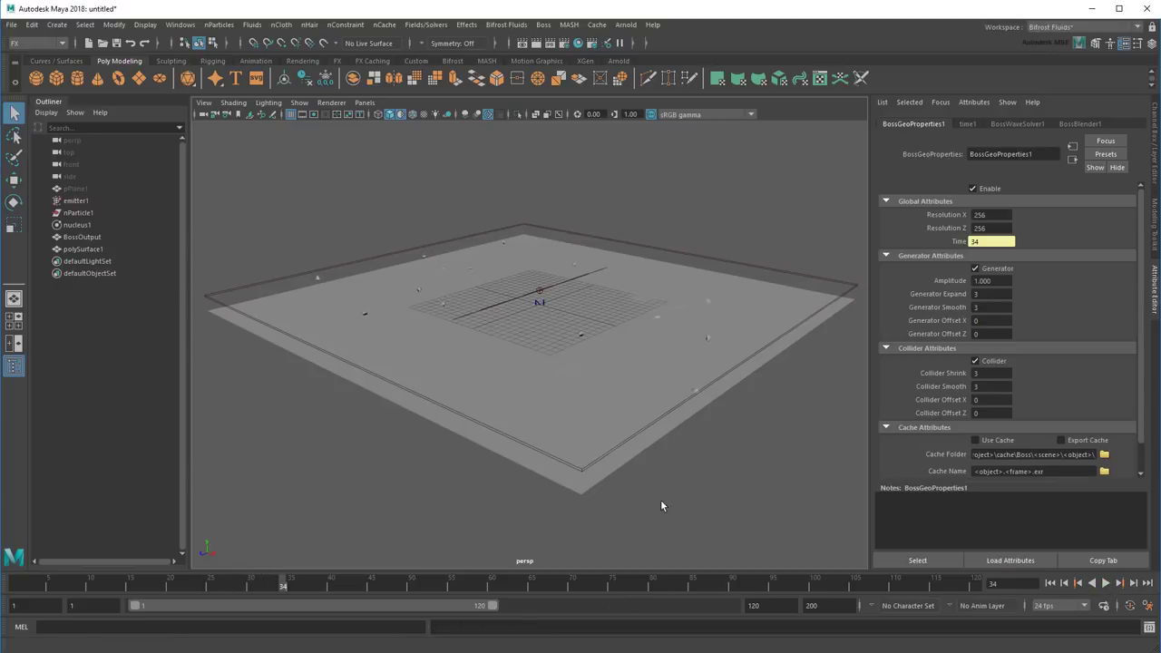
scroll(660, 505, up, 5)
alt+drag(687, 435, 688, 446)
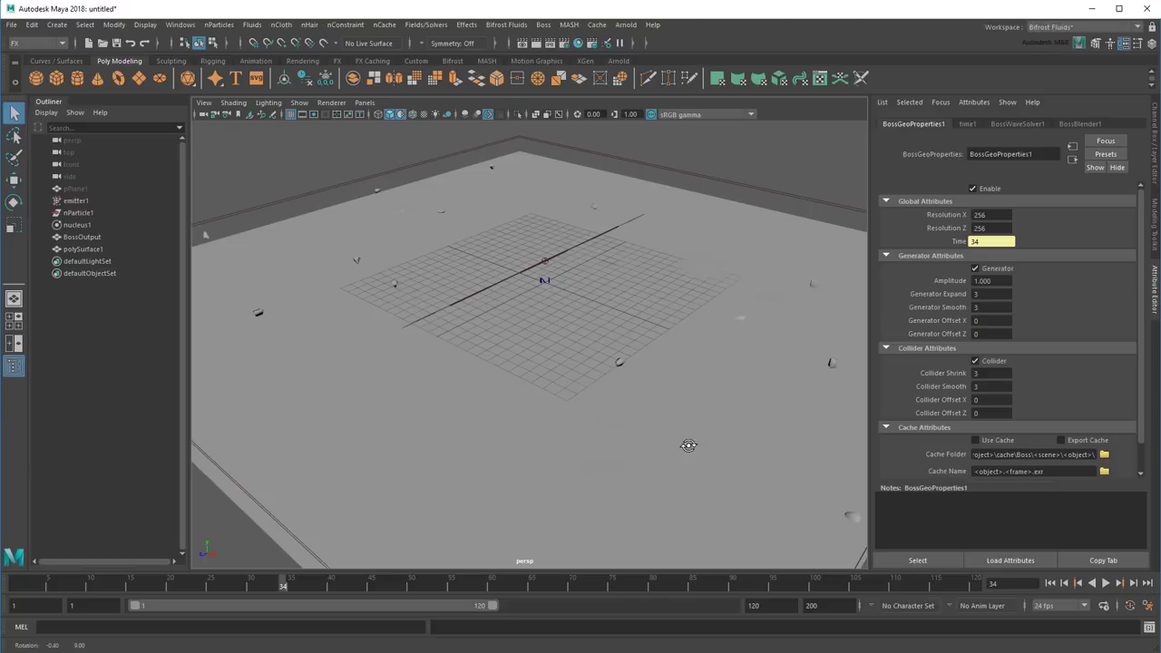
Set BossGeoProperties1's Amplitude to 5.000
click(993, 280)
text(5)
key(Return)
scroll(798, 411, down, 4)
alt+middle_drag(794, 426, 793, 404)
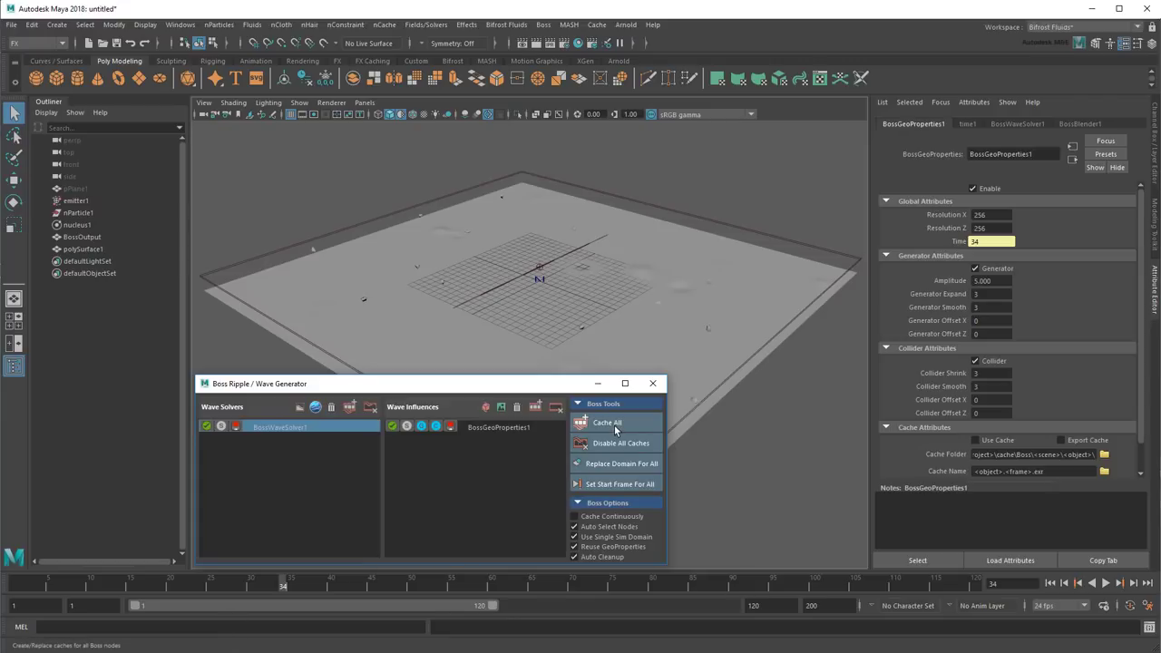
Cache all Boss nodes to EXR and open the Boss cache folder
click(616, 428)
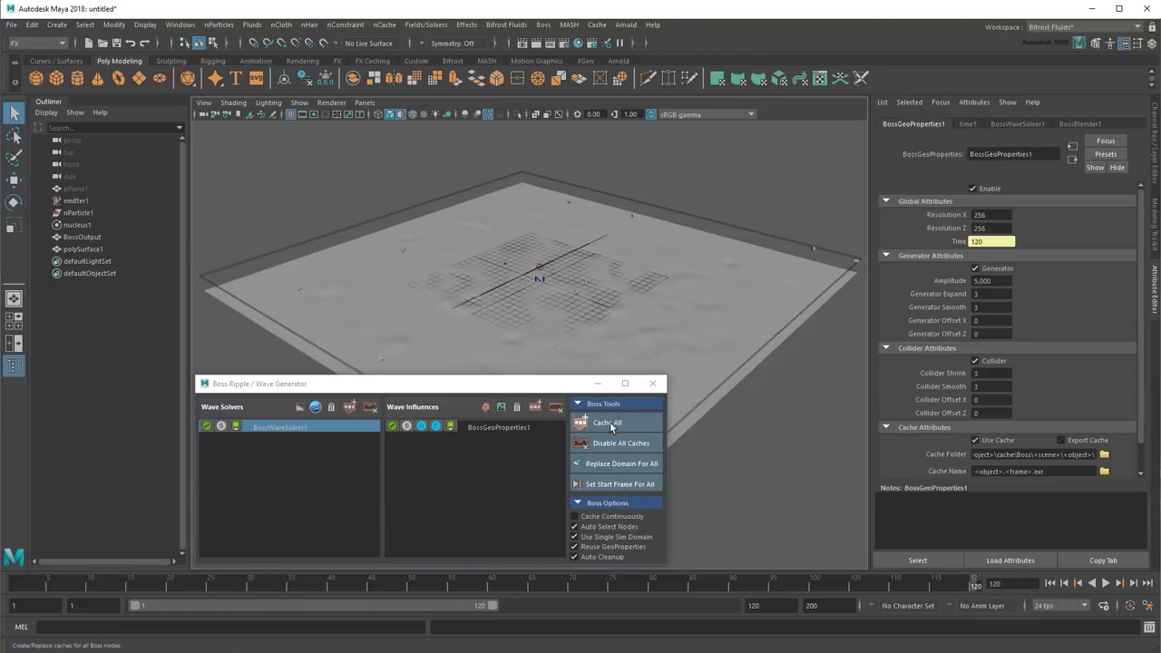
click(610, 427)
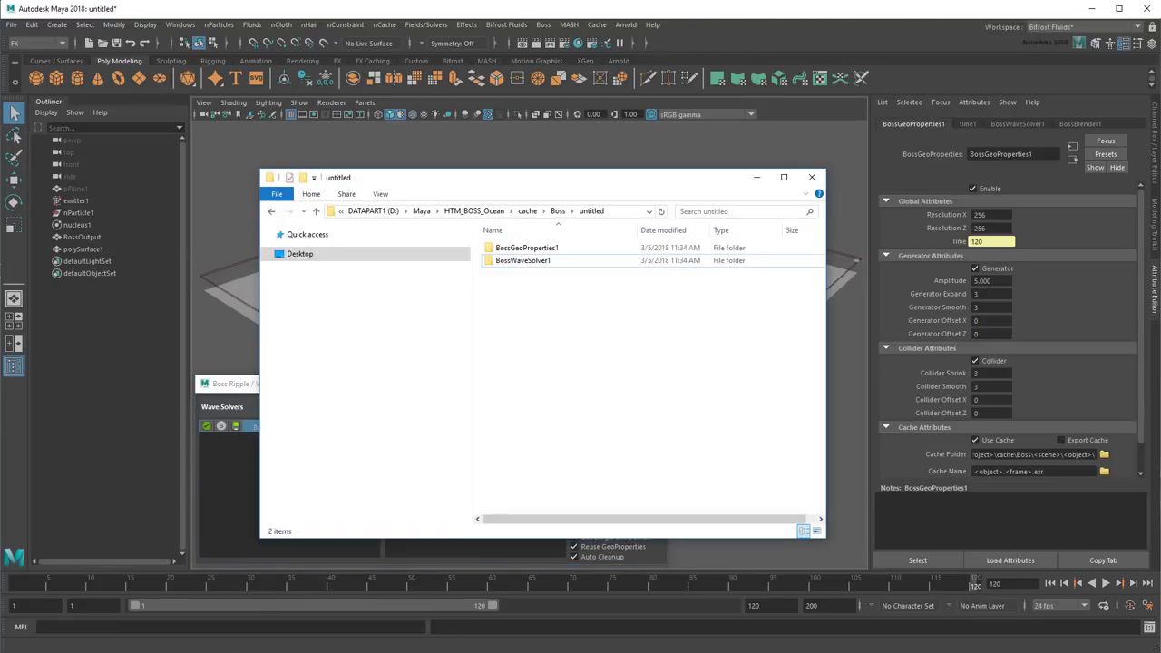
Preview the BossGeoProperties1 EXR sequence in djv_view, then close the viewer
double_click(568, 251)
double_click(526, 254)
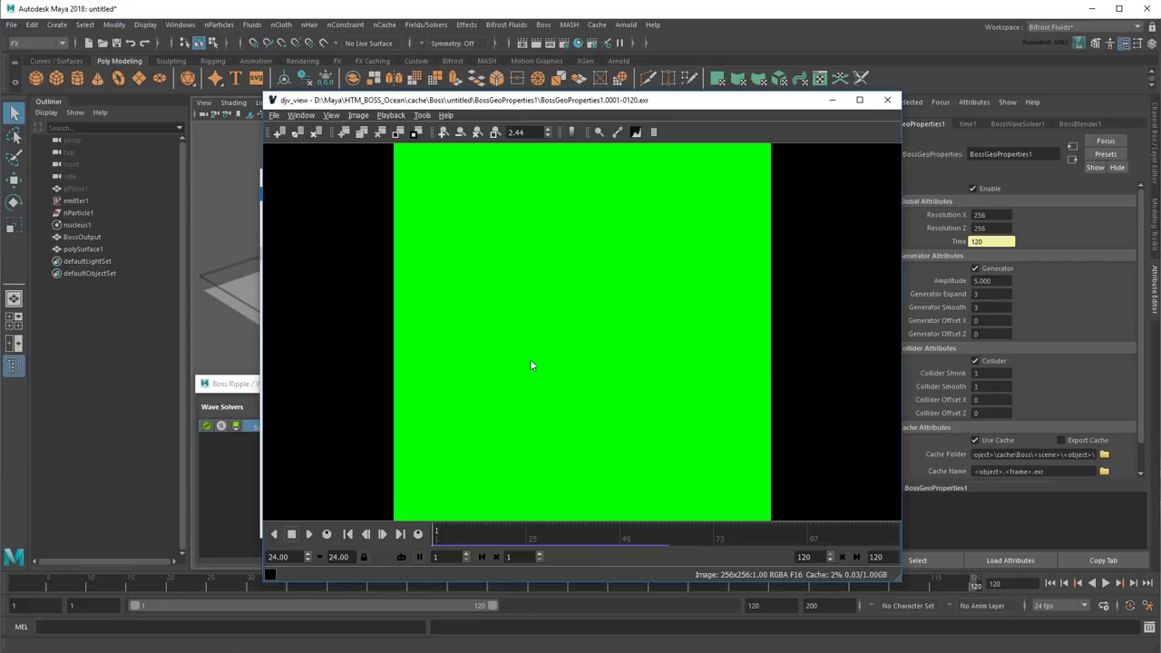
click(308, 534)
click(888, 97)
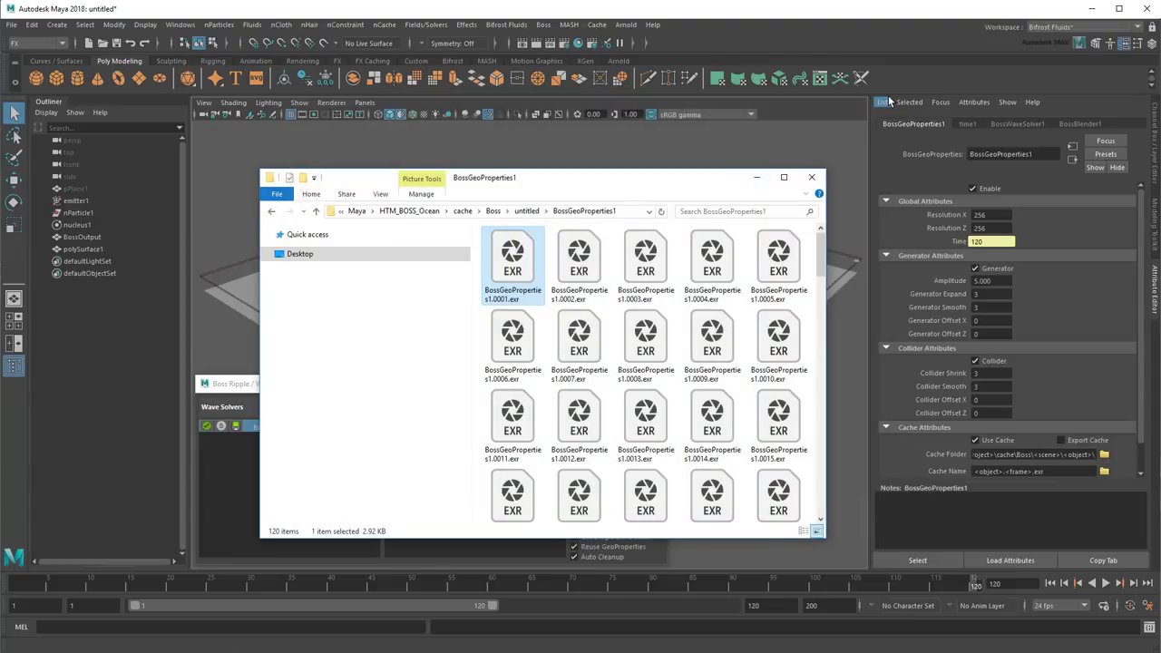
Preview the BossWaveSolver1 EXR sequence, then close the viewer and the Explorer window
click(527, 210)
double_click(528, 262)
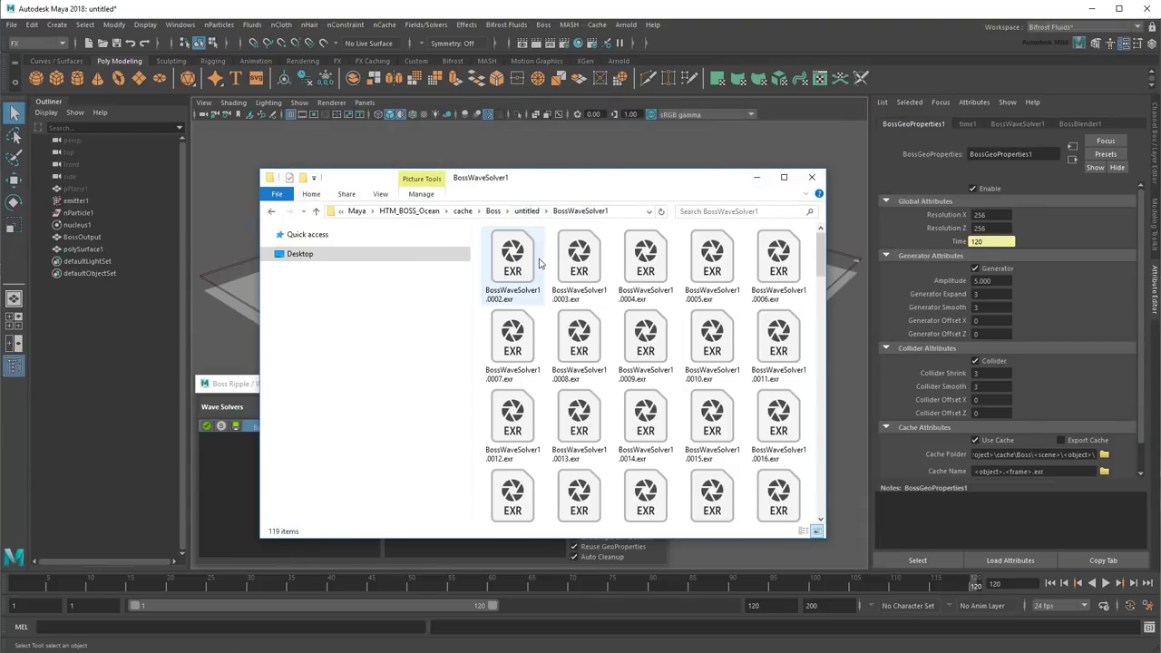
double_click(529, 262)
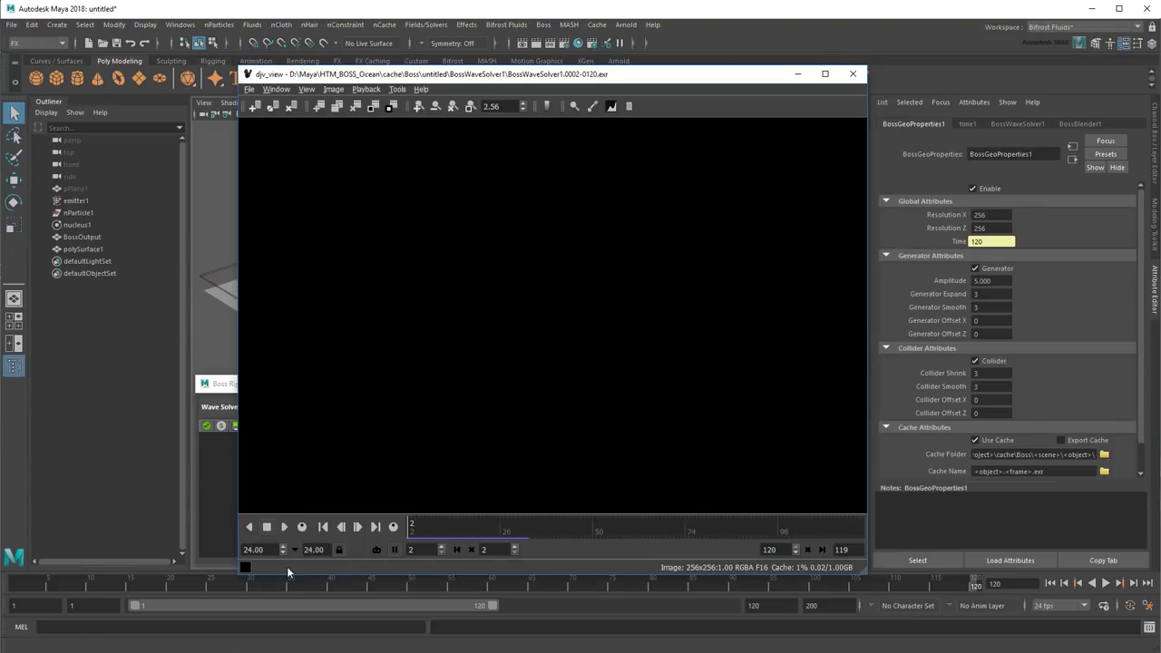
click(284, 527)
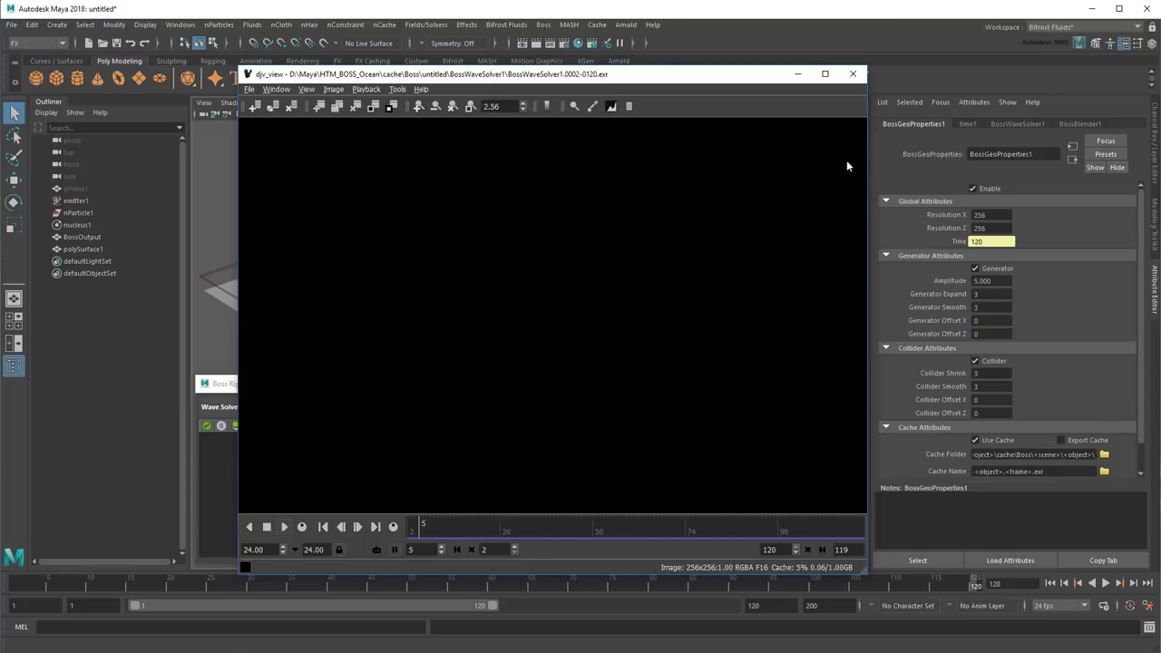
click(855, 76)
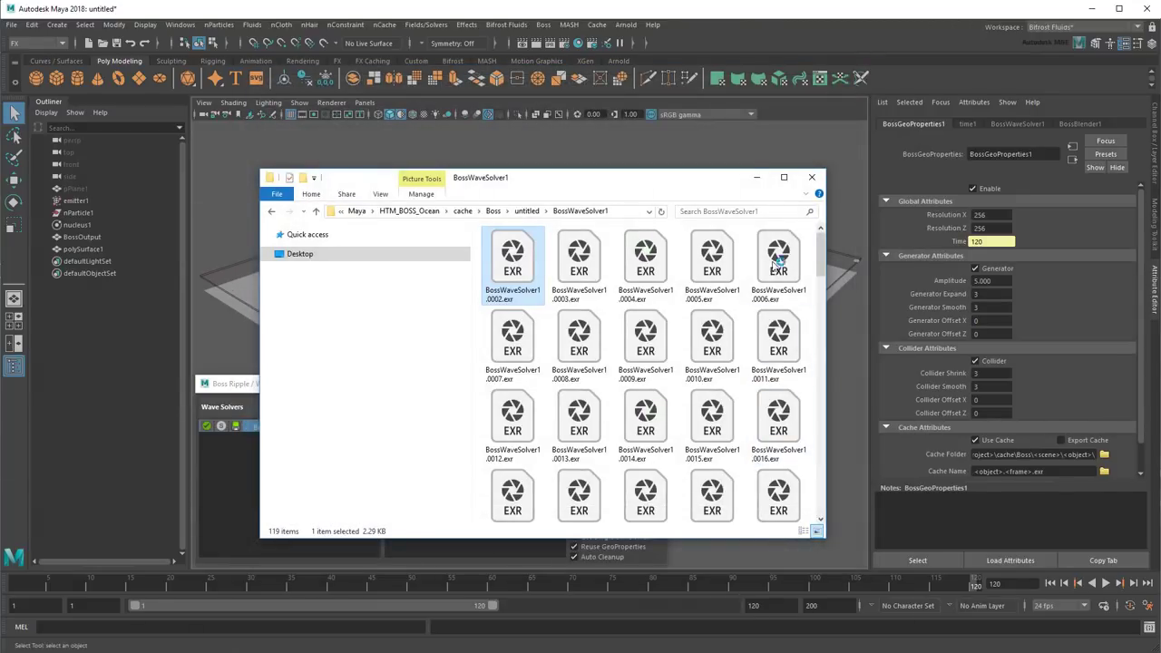
click(759, 178)
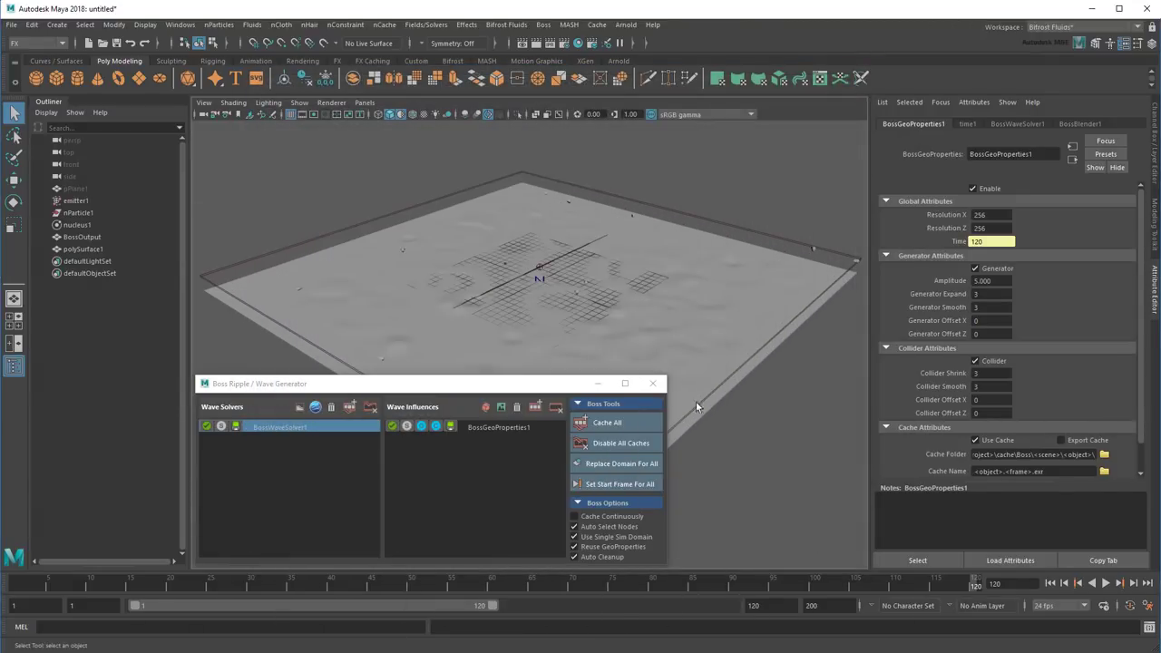
Delete emitter1, nParticle1, nucleus1 and polySurface1 from the scene
click(597, 383)
click(75, 201)
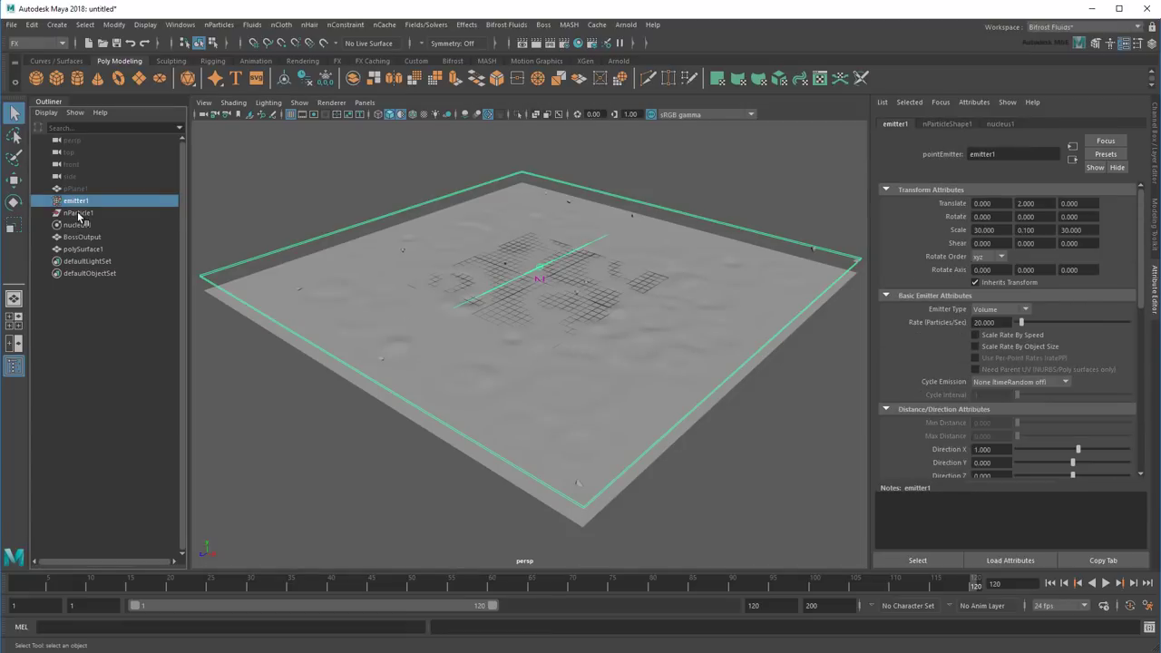
ctrl+click(78, 212)
ctrl+click(77, 224)
ctrl+click(86, 248)
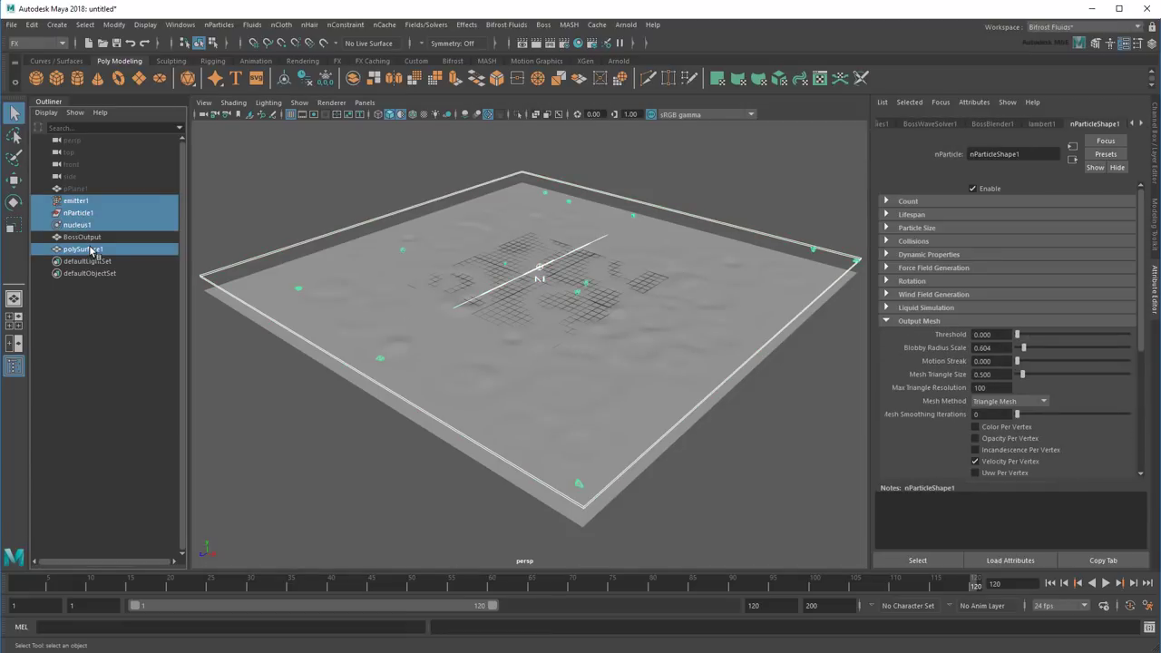
key(Delete)
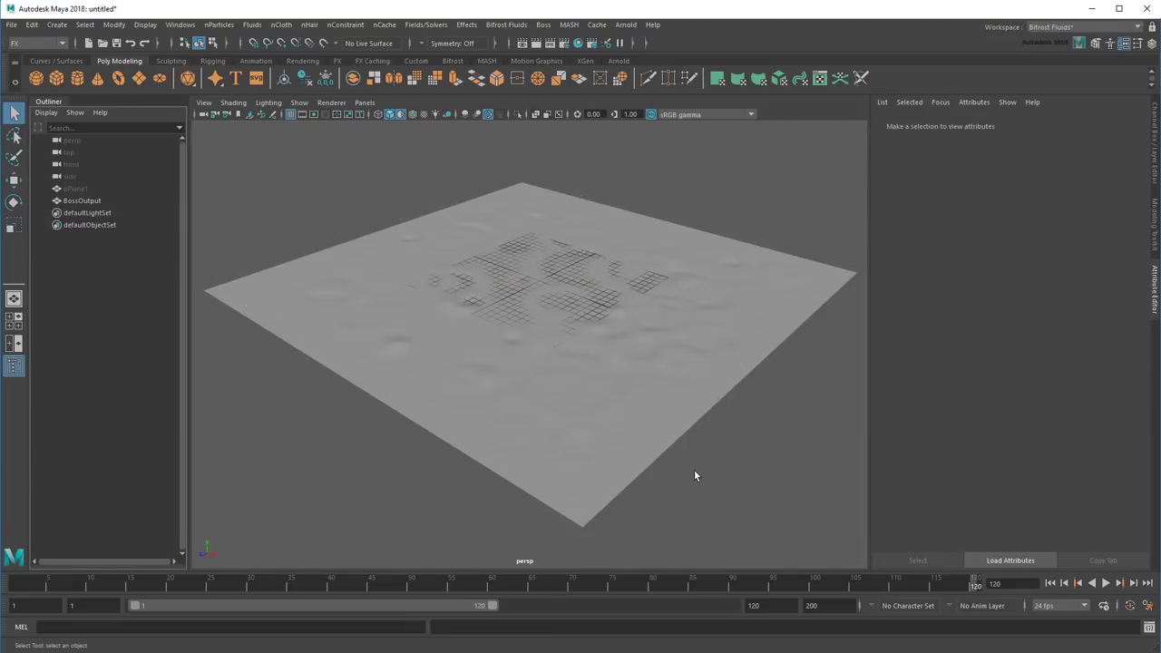
Play back the cached ripples from frame 1, stopping at frame 84
click(1050, 583)
click(1105, 584)
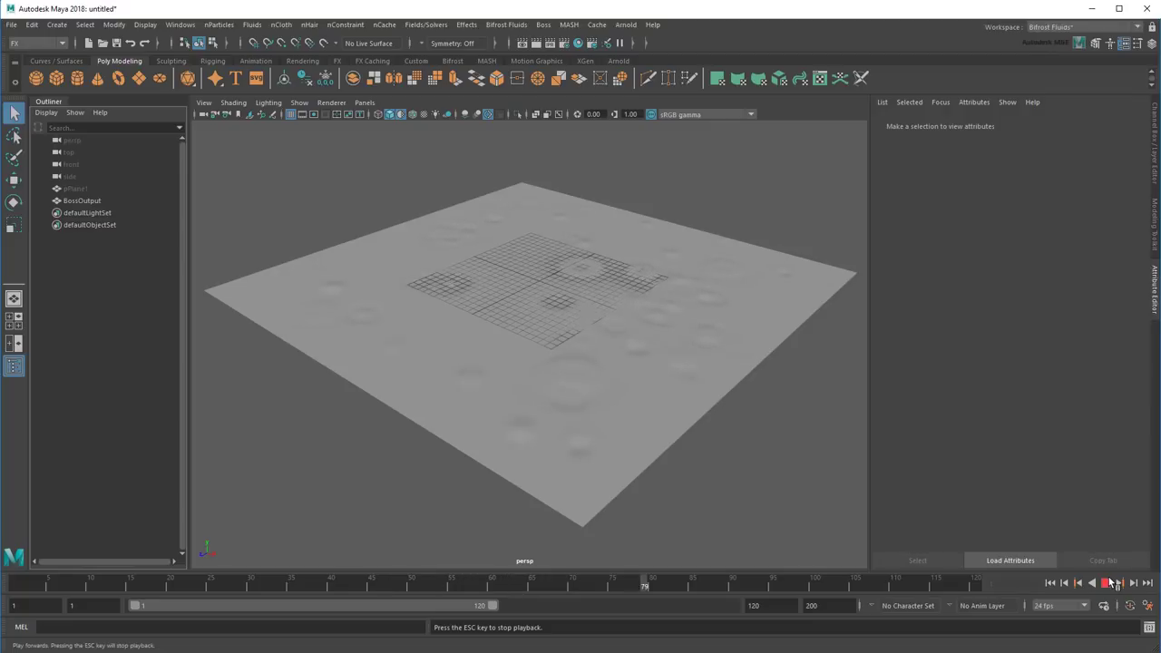
click(1108, 581)
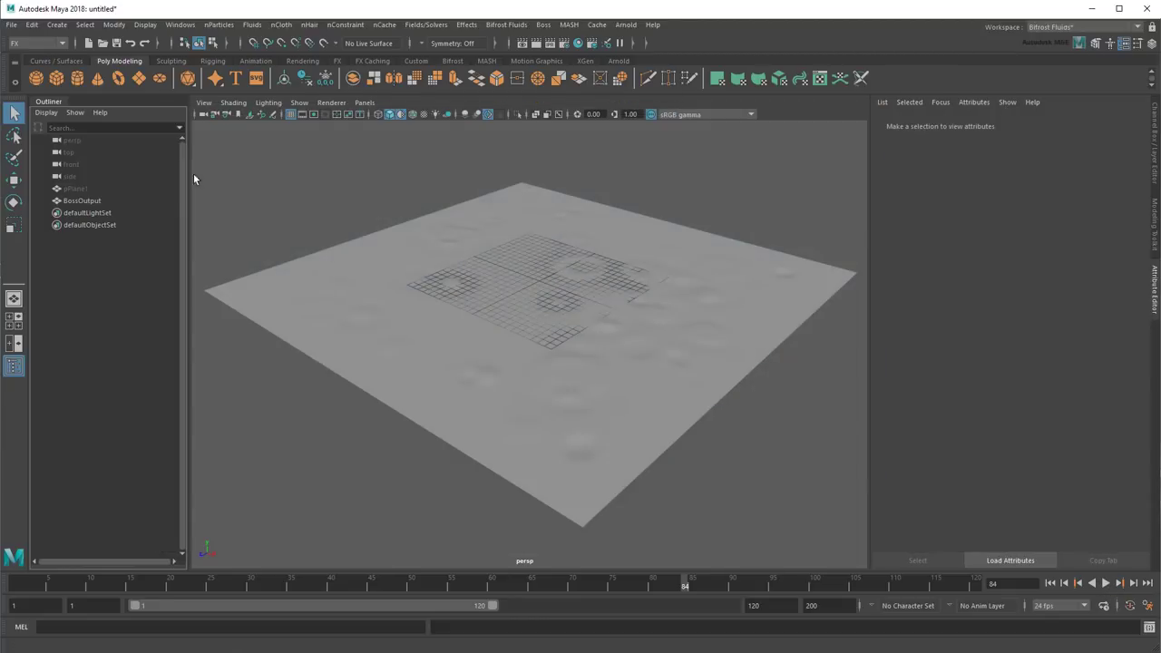
click(11, 24)
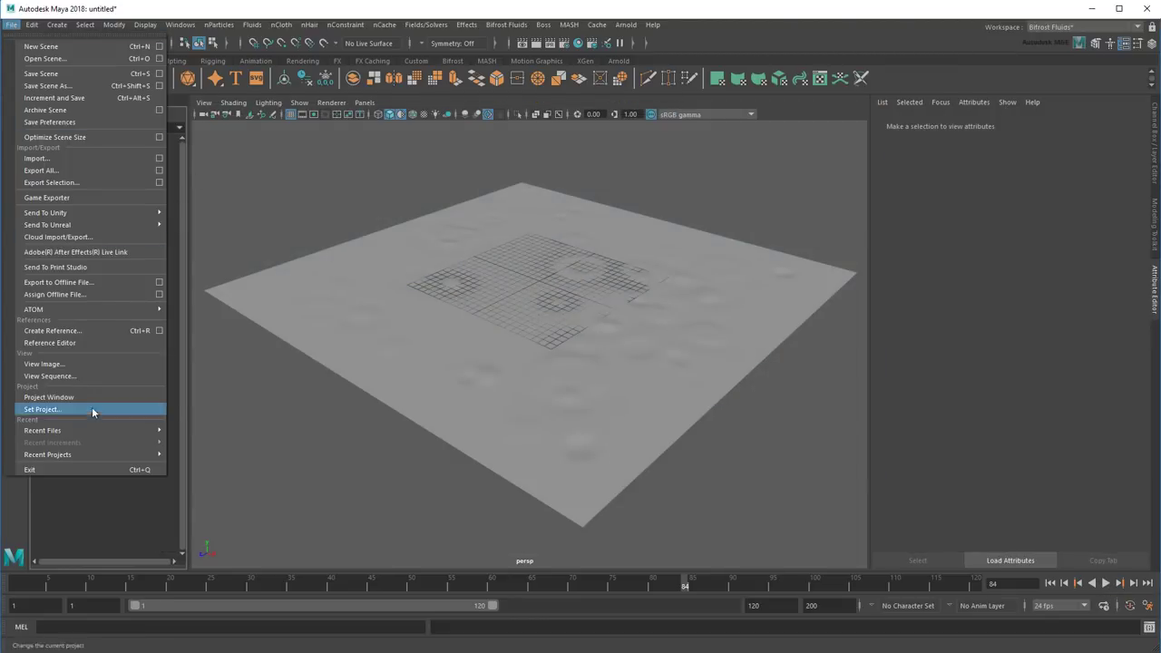
Open the most recent scene, HTM_BOSS_Ocean_part2_end, discarding changes to the current scene
mouse_move(96, 431)
click(404, 431)
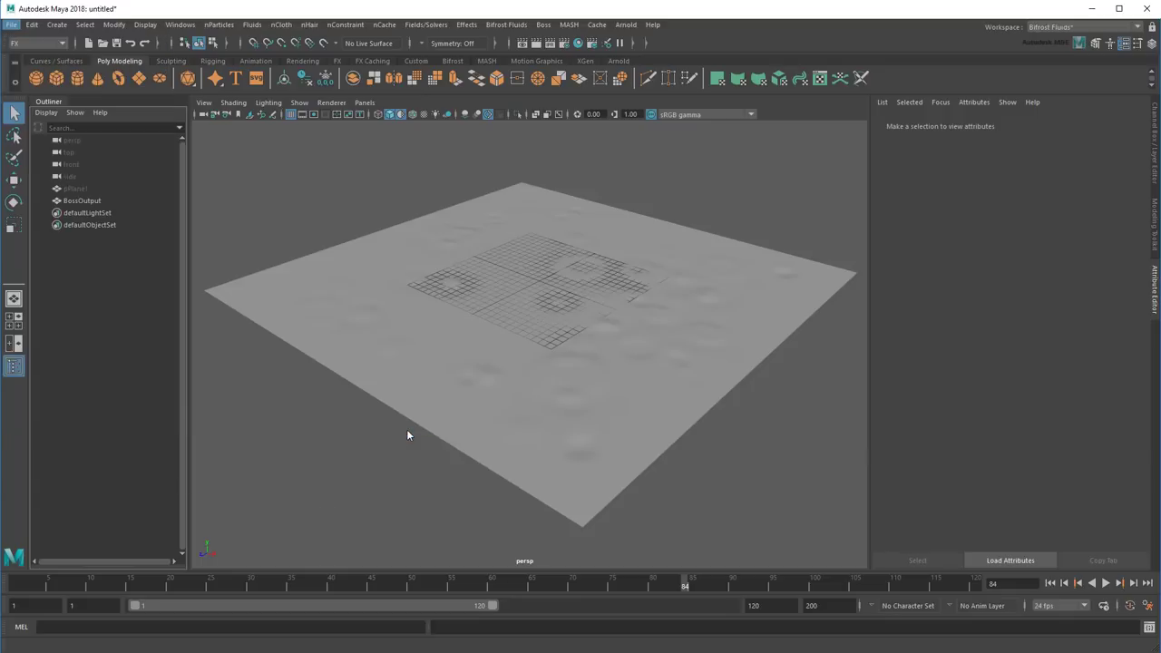
click(581, 359)
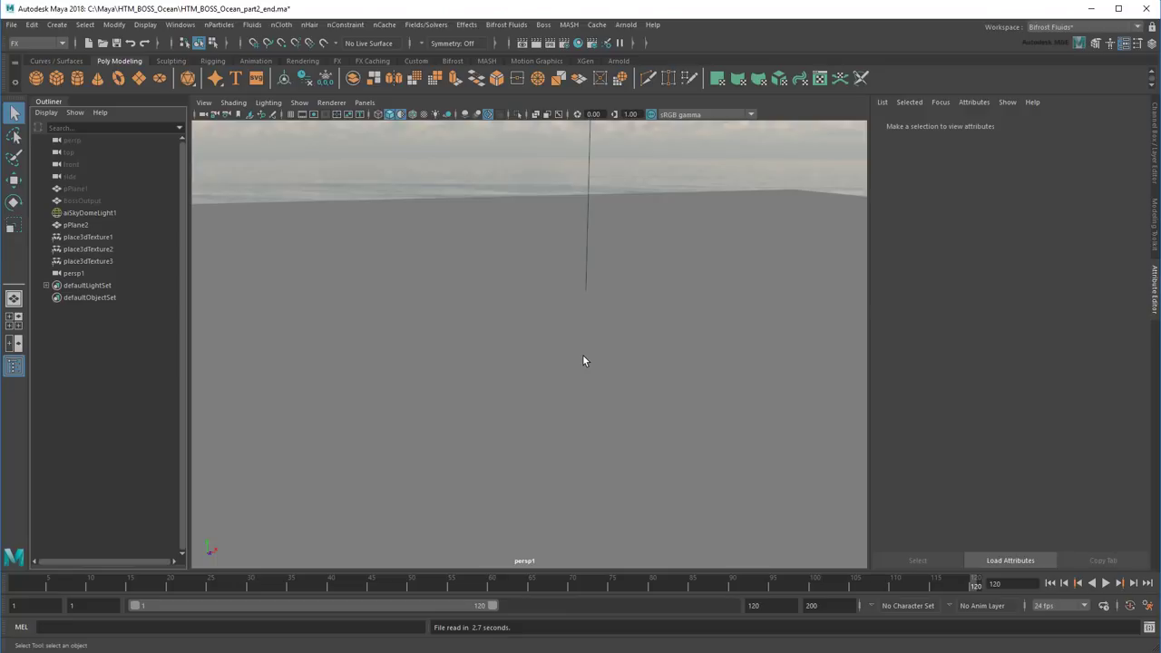
Hide pPlane2 and unhide the BossOutput ocean mesh, then orbit to inspect it
key(ctrl+h)
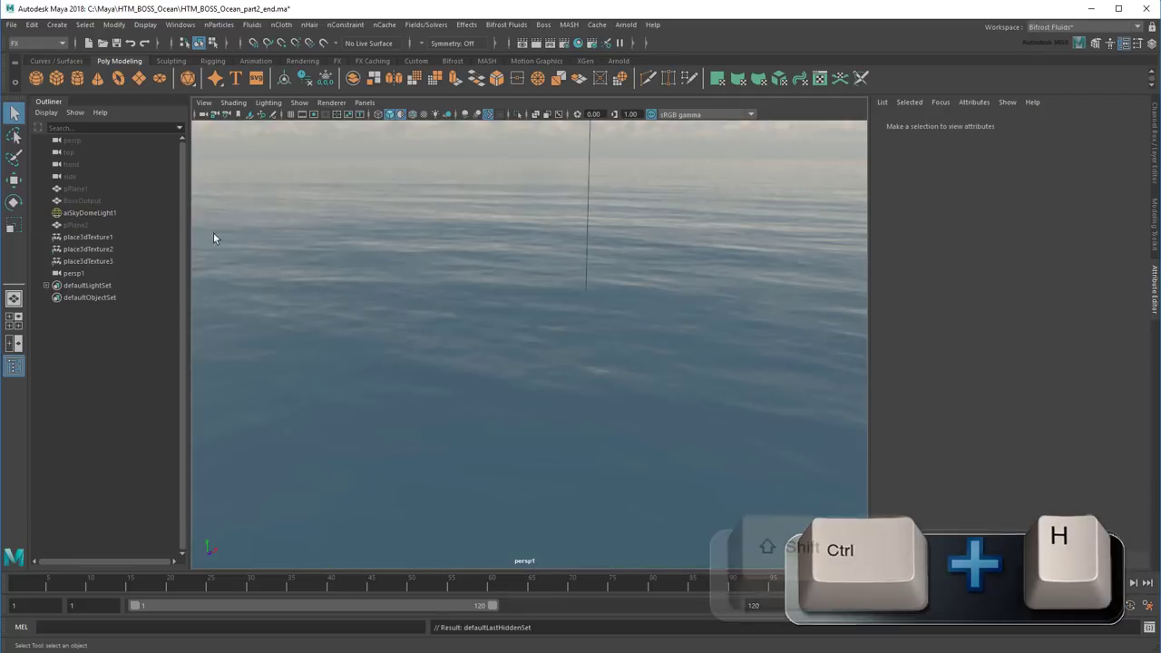
key(shift+h)
click(95, 201)
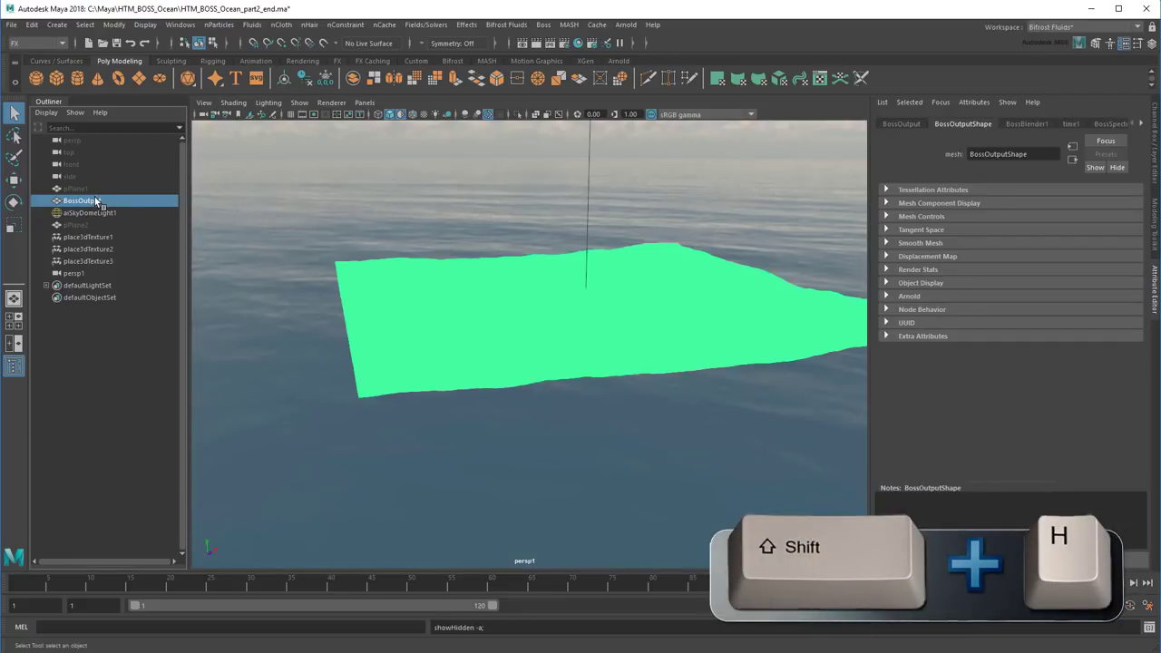
alt+drag(511, 405, 580, 425)
click(808, 382)
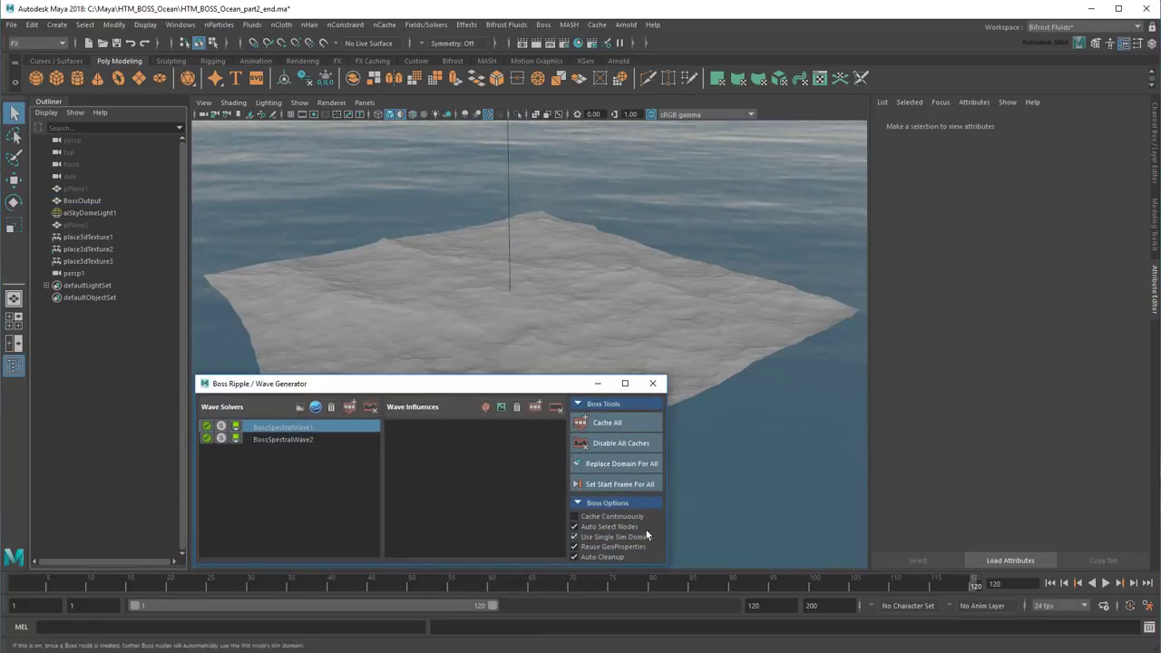
Create BossWaveSolver1 and disable BossSpectralWave1 and BossSpectralWave2 so the ocean goes flat
click(297, 409)
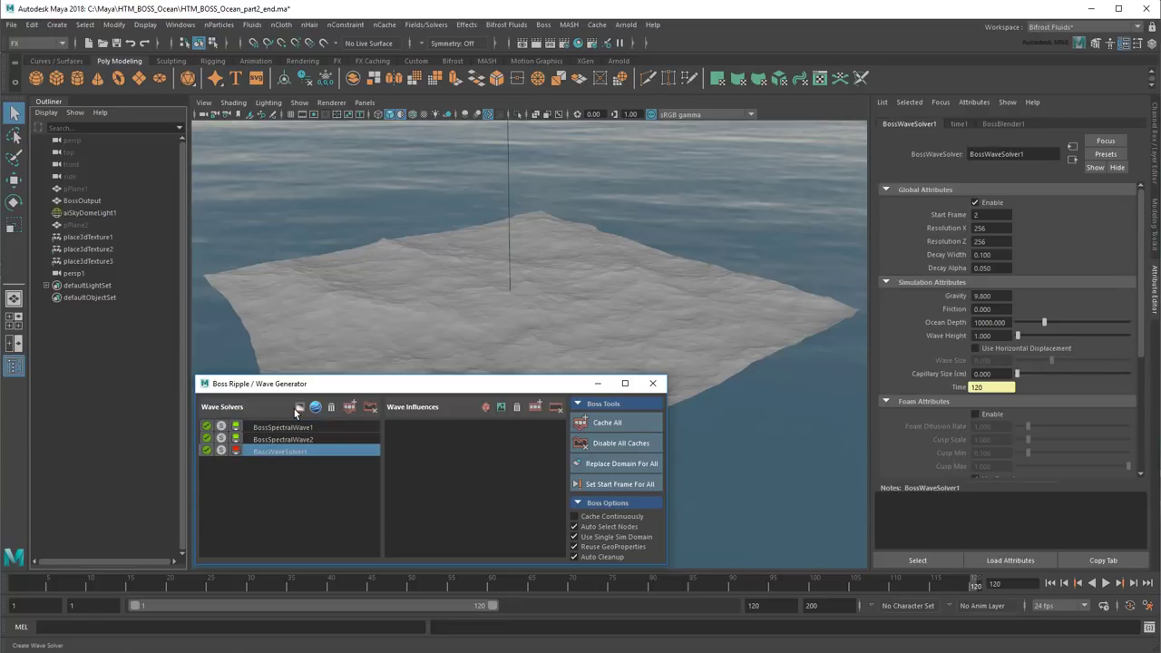
click(206, 426)
click(207, 439)
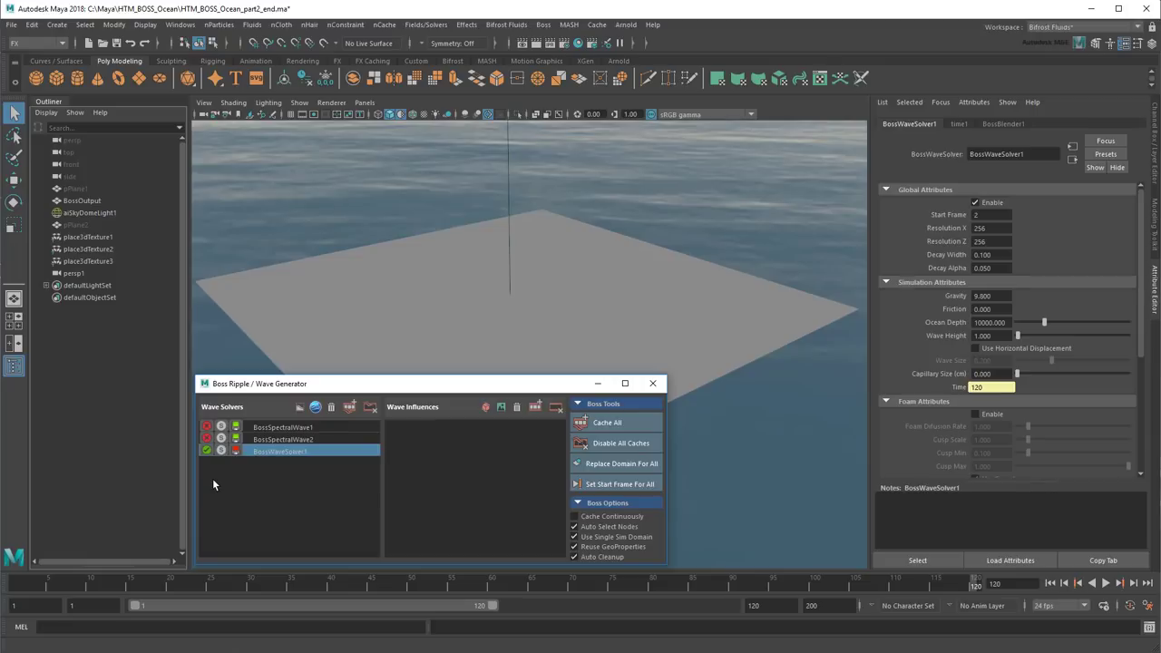
Add BossEXRInfluence1 to the wave solver and show its attributes
click(505, 408)
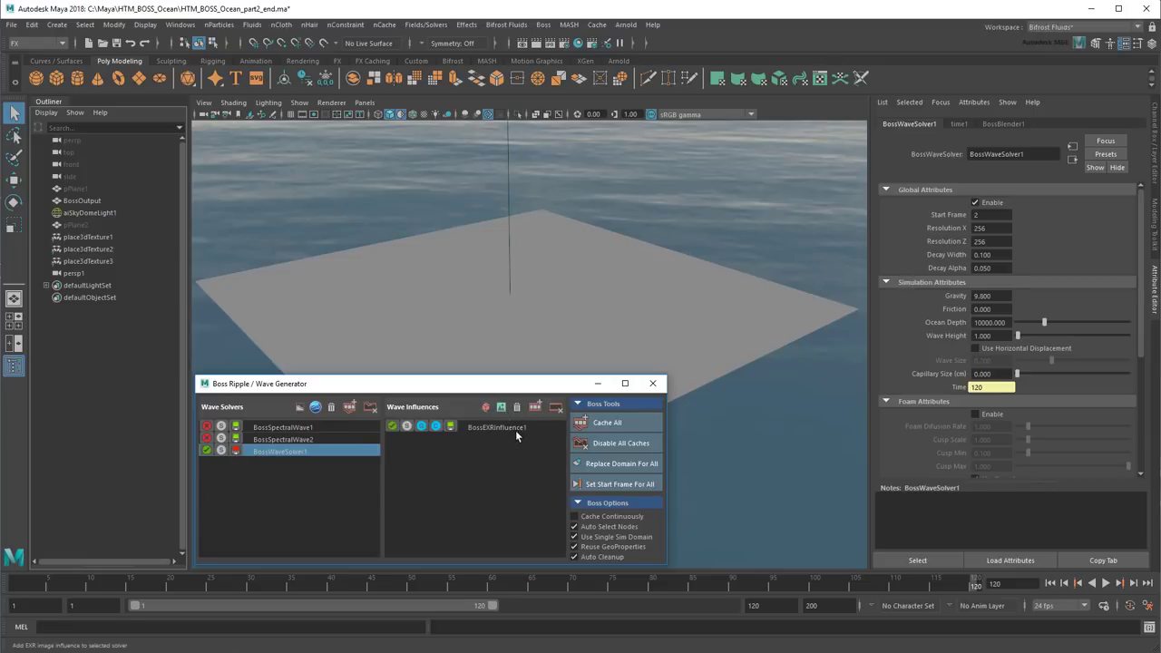
click(515, 430)
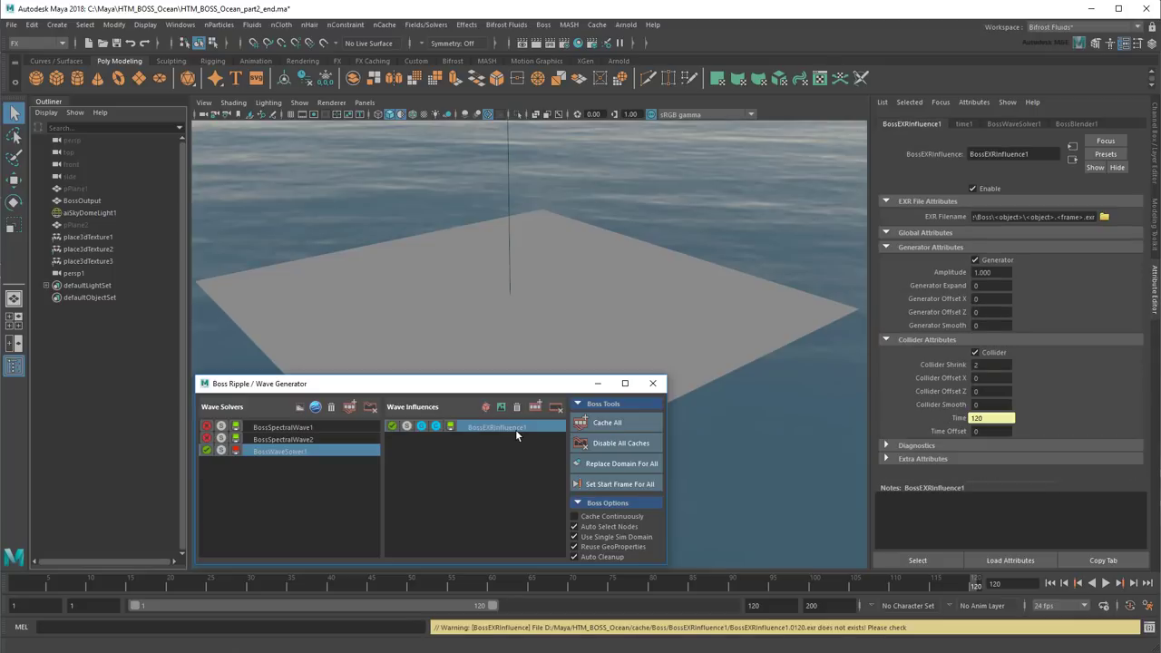
Browse to cache\Boss\untitled\BossGeoProperties1 and select BossGeoProperties1.0120.exr
click(1104, 217)
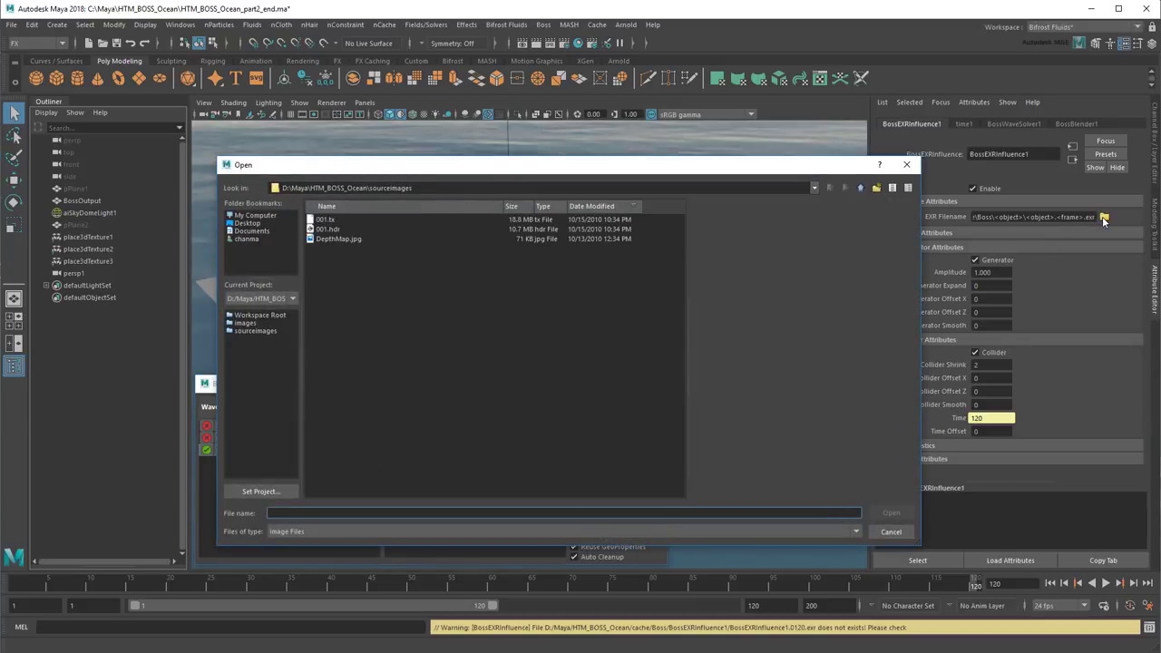
click(860, 187)
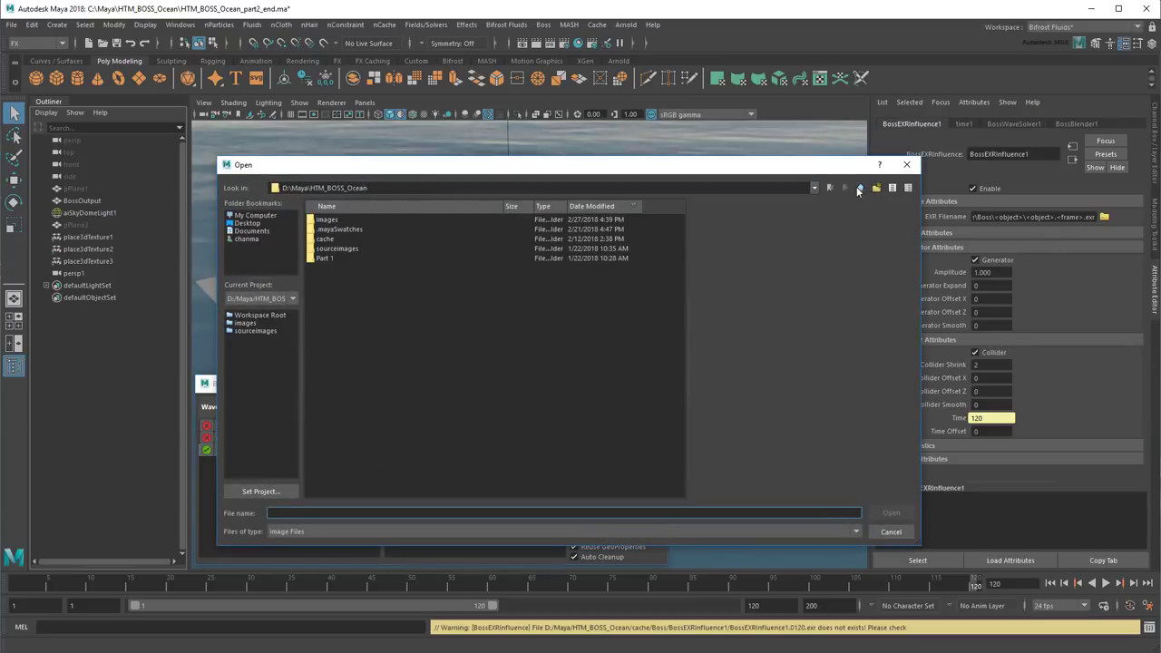
double_click(339, 237)
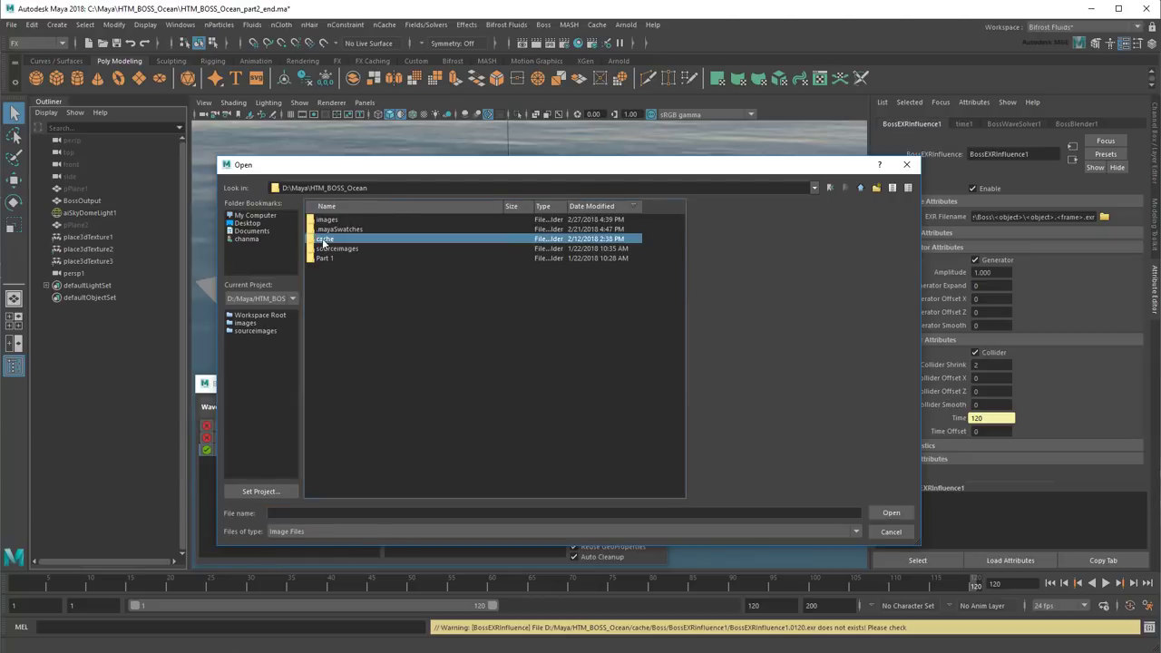
double_click(341, 221)
double_click(329, 219)
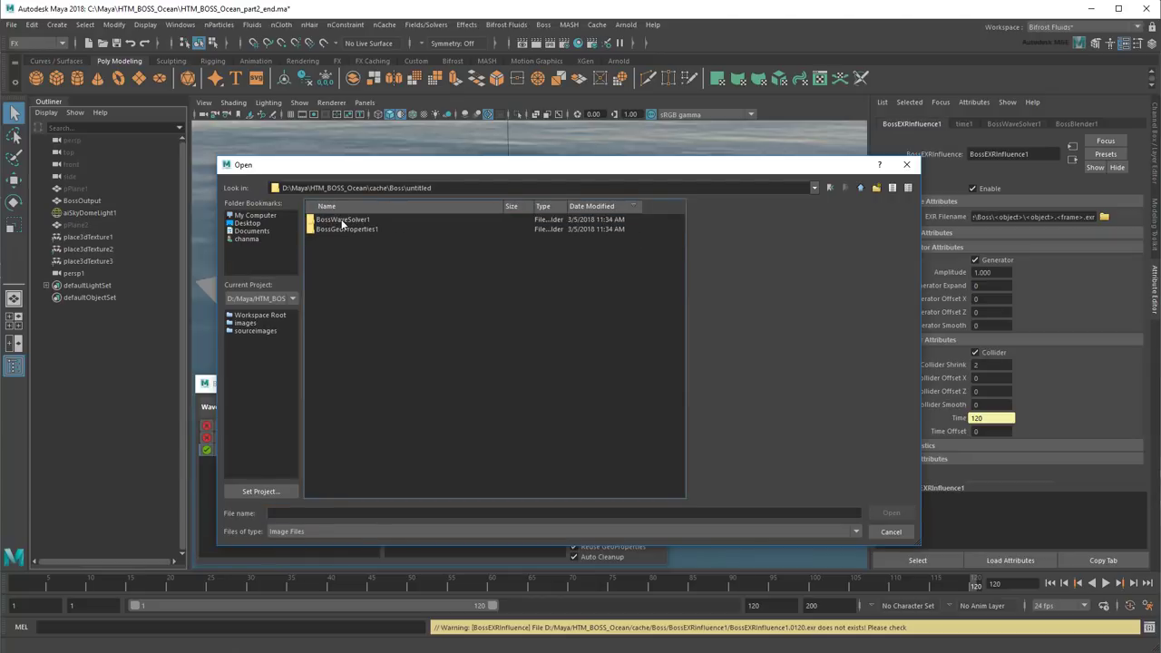
click(391, 229)
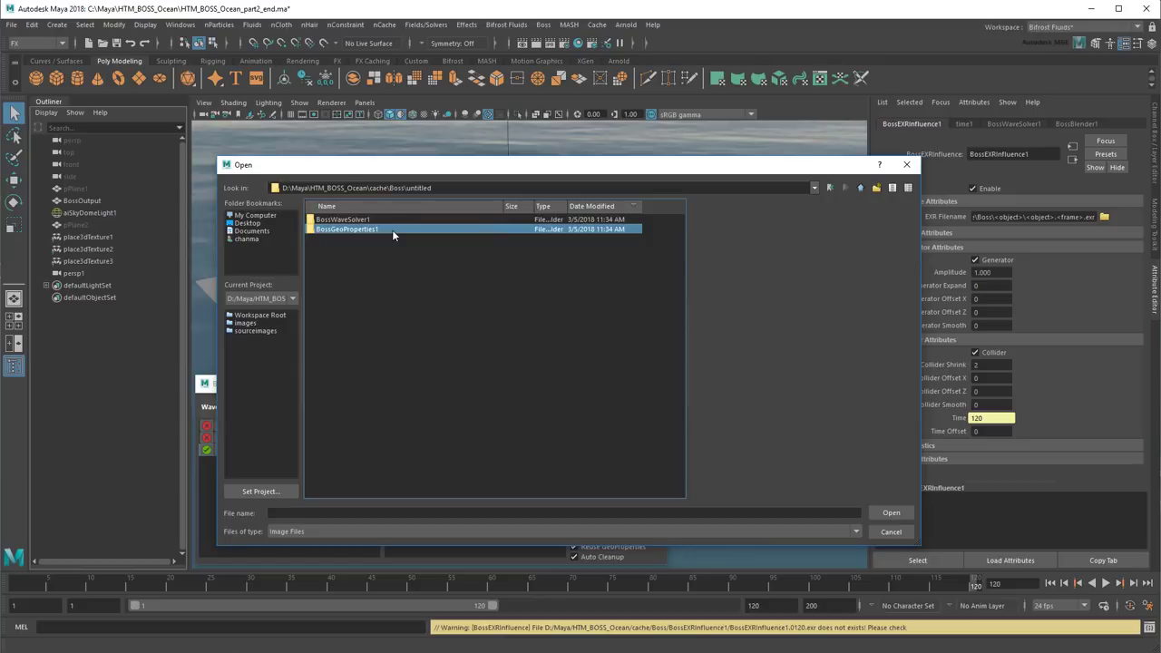
double_click(391, 230)
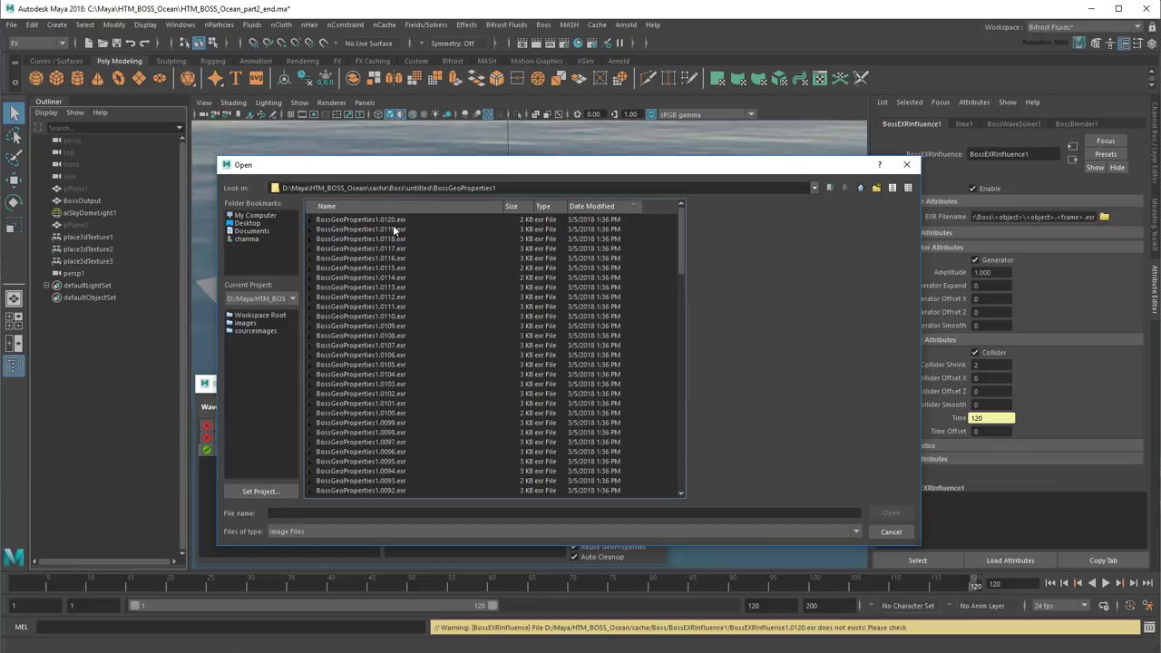
click(393, 222)
Load the EXR and change its filename to <project>\...BossGeoProperties1.<frame>.exr
click(903, 515)
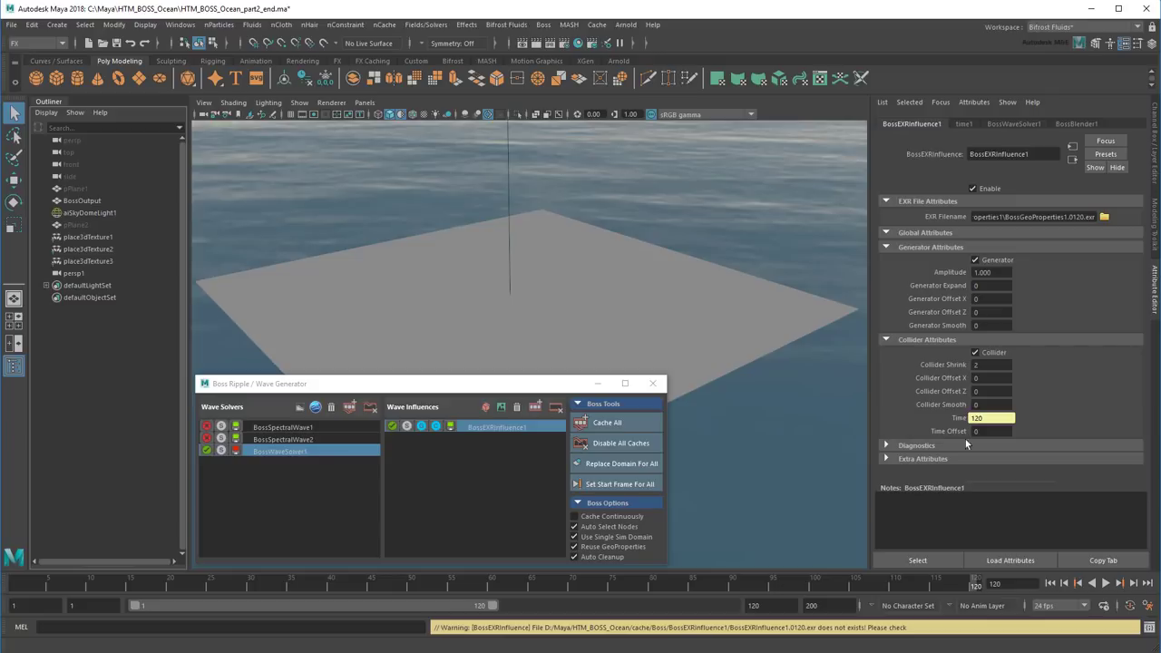
double_click(1070, 215)
text(<frame>)
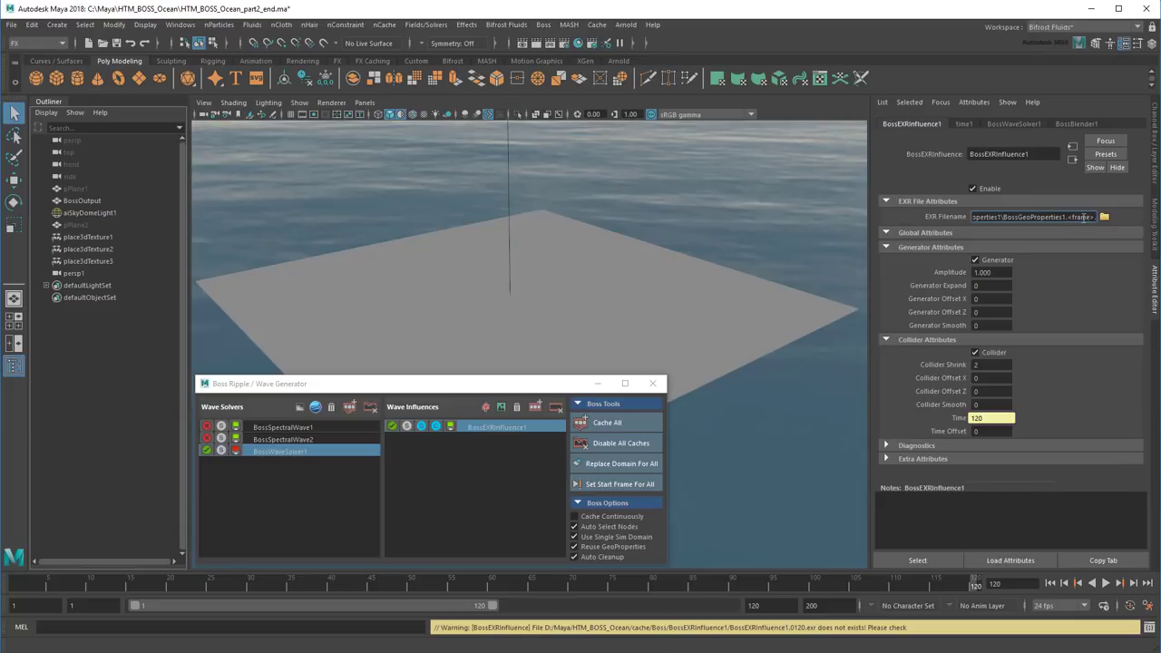
key(Return)
text(<project>\cache\Boss\untitled\BossGe)
key(Return)
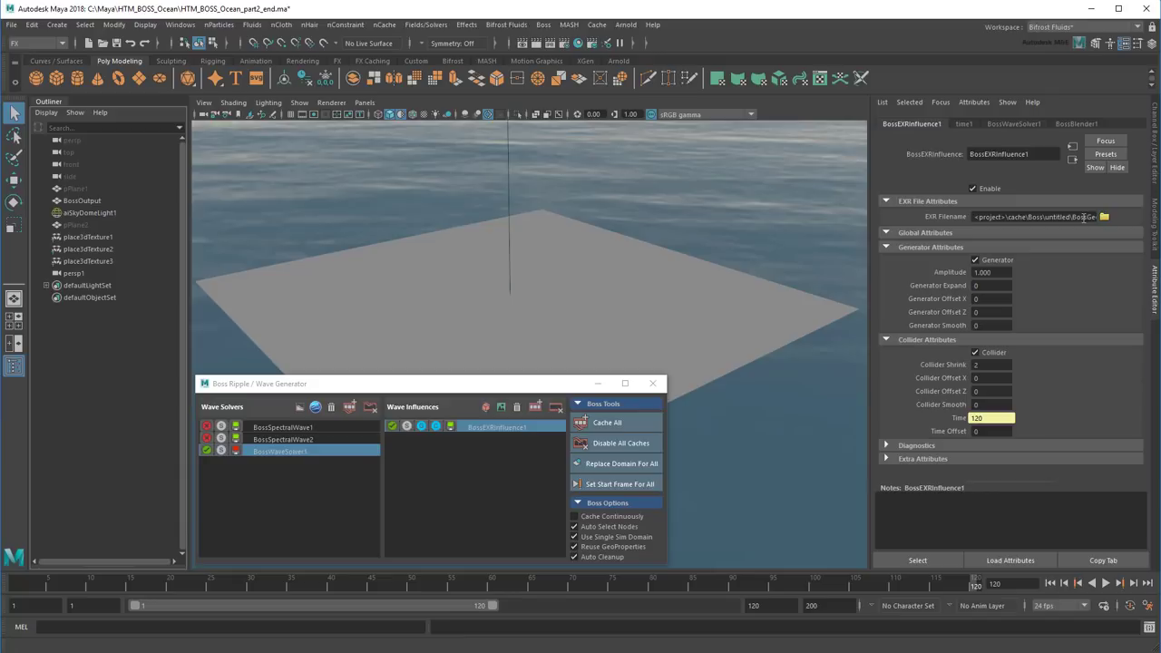
Set BossEXRInfluence1's Amplitude to 5 and turn off its Collider
click(986, 272)
text(5)
key(Return)
click(991, 355)
click(599, 384)
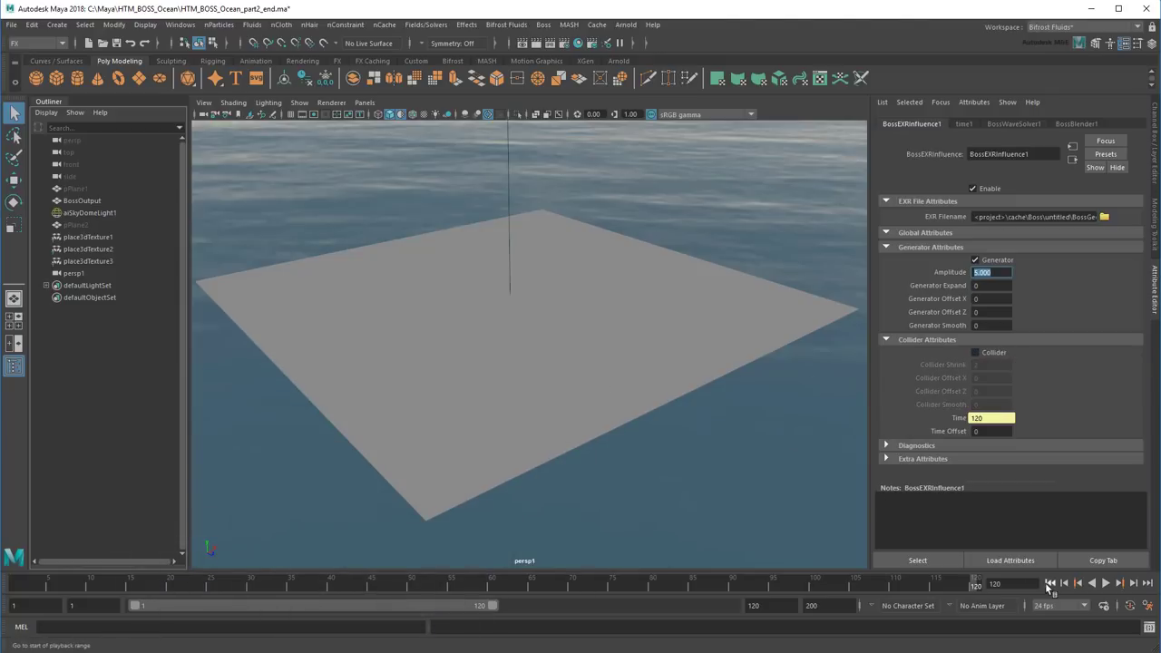
Replay the ripple simulation from the start, stopping at frame 63, and bring up the plane's material menu
click(1049, 583)
click(1106, 583)
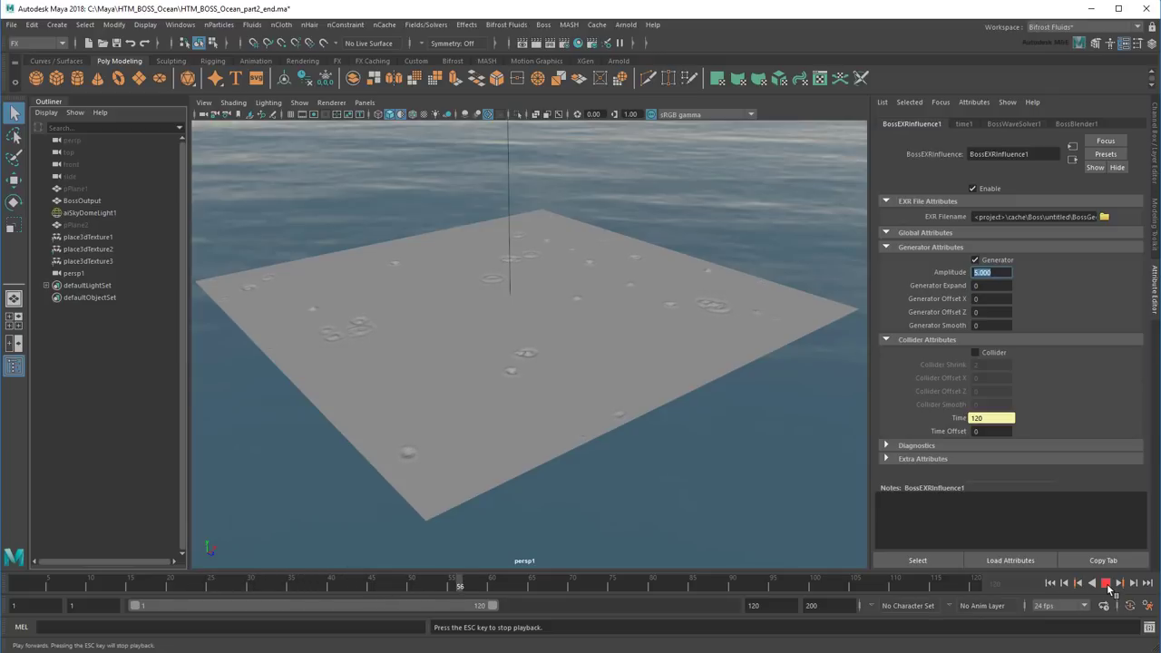
click(1106, 583)
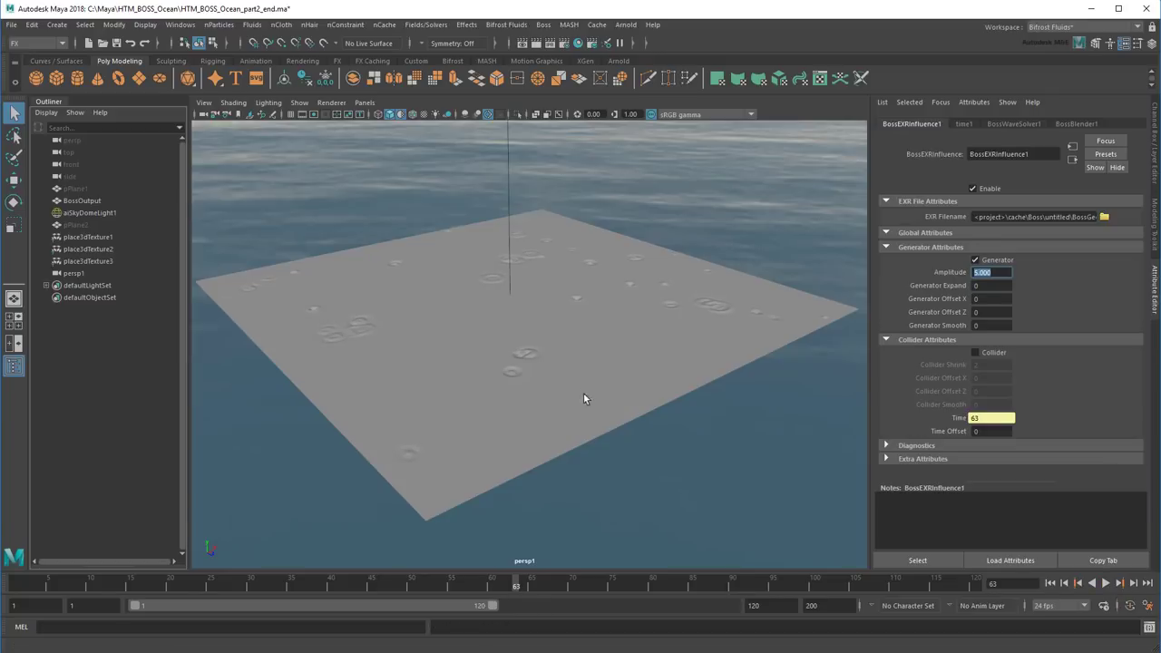
right_drag(535, 217, 579, 554)
Assign aiStandardSurface1 to the ocean plane and preview an Arnold render, then close RenderView
click(627, 555)
click(661, 476)
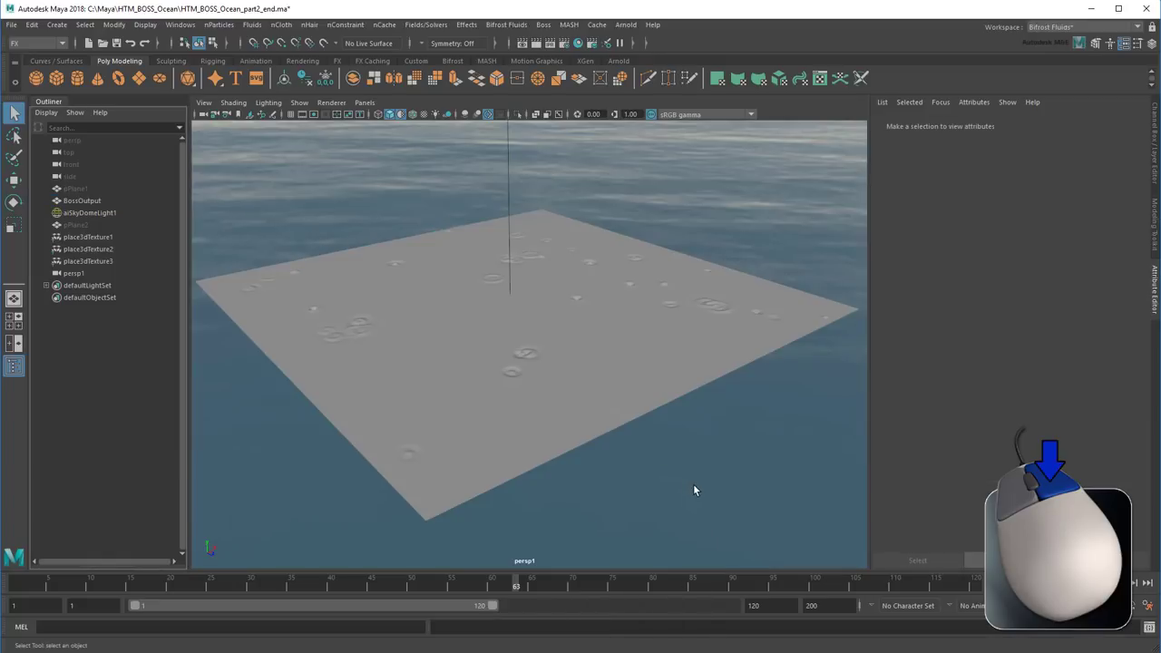
click(619, 27)
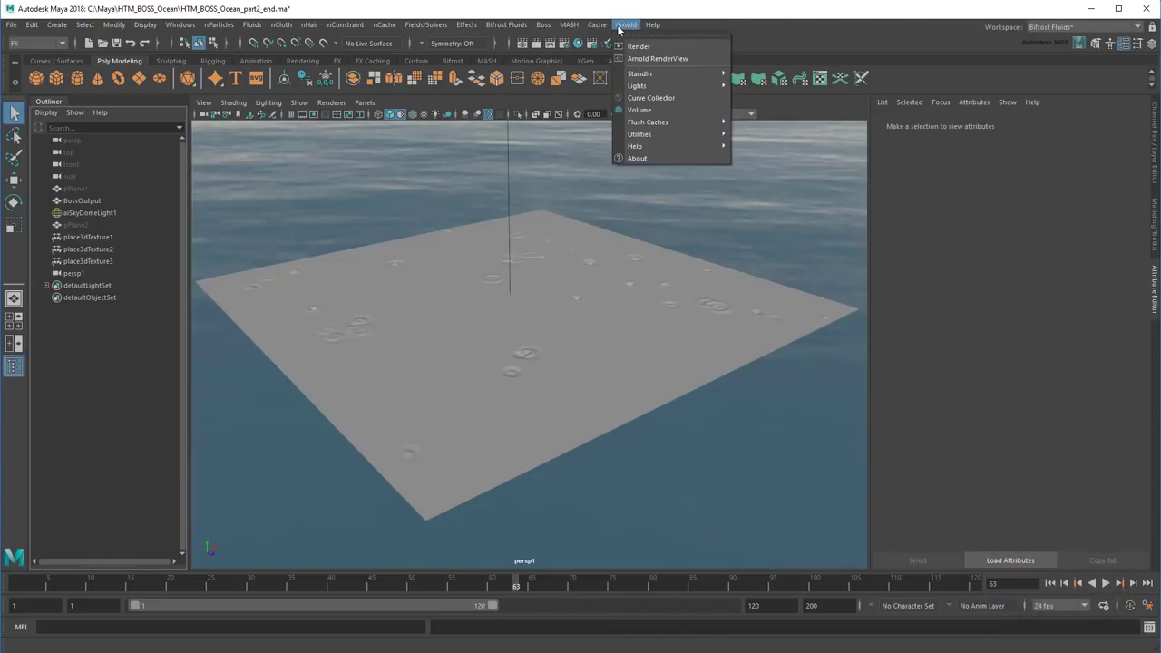
click(656, 46)
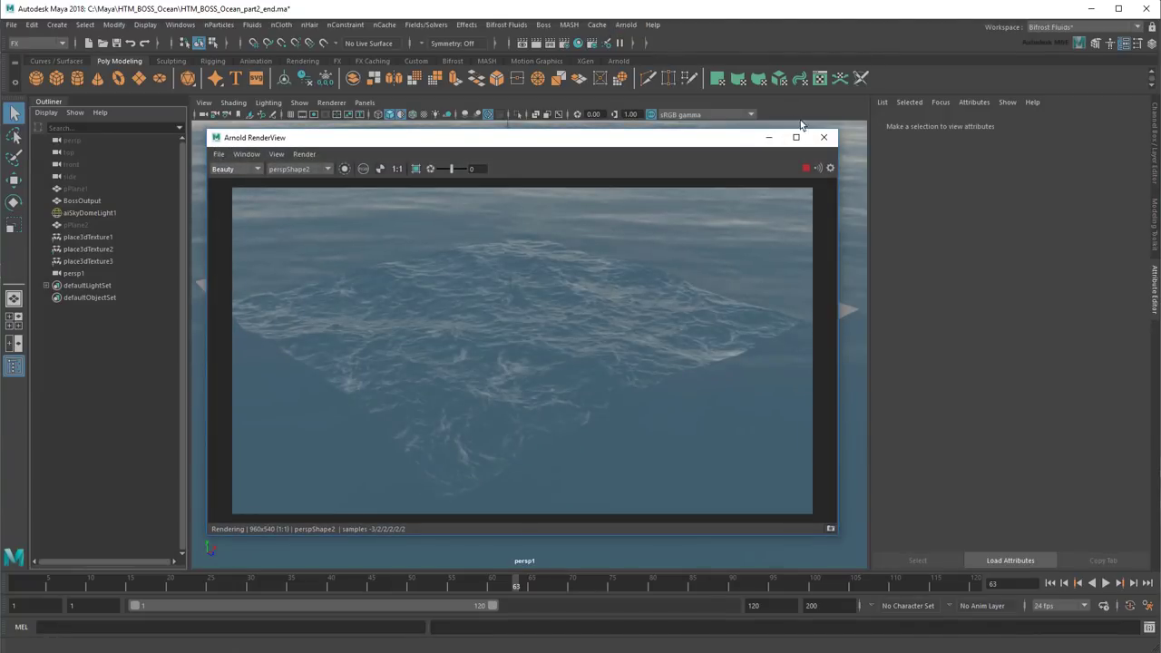
click(823, 137)
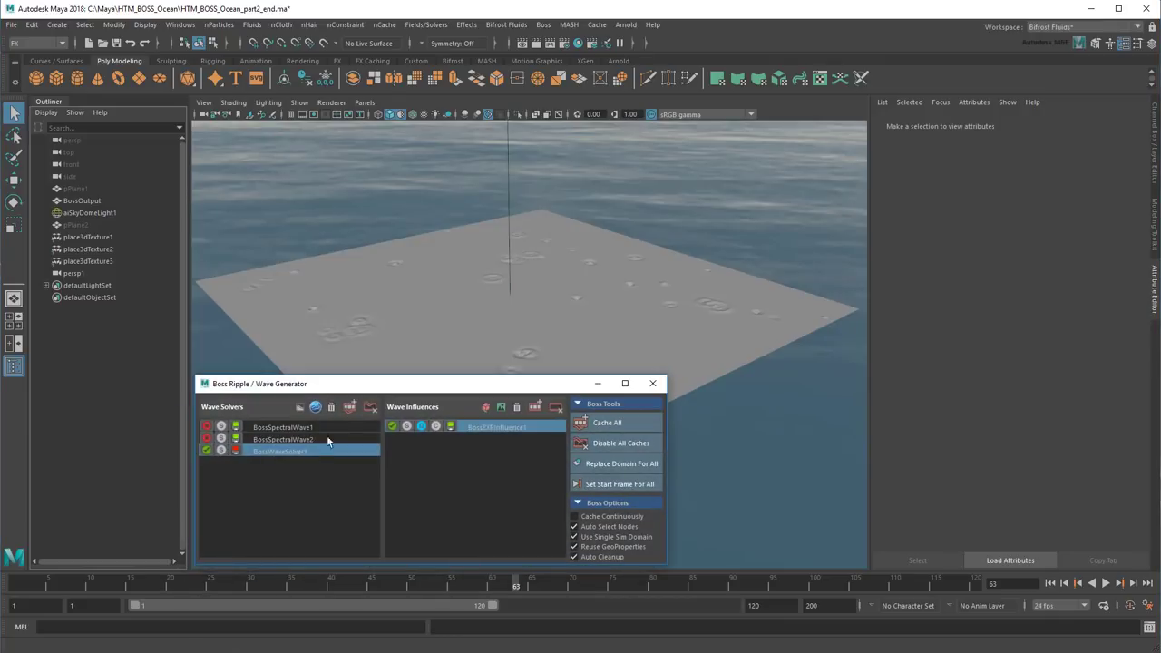
Run Cache All on the Boss Ripple wave solver to bake the rain ripples
click(343, 409)
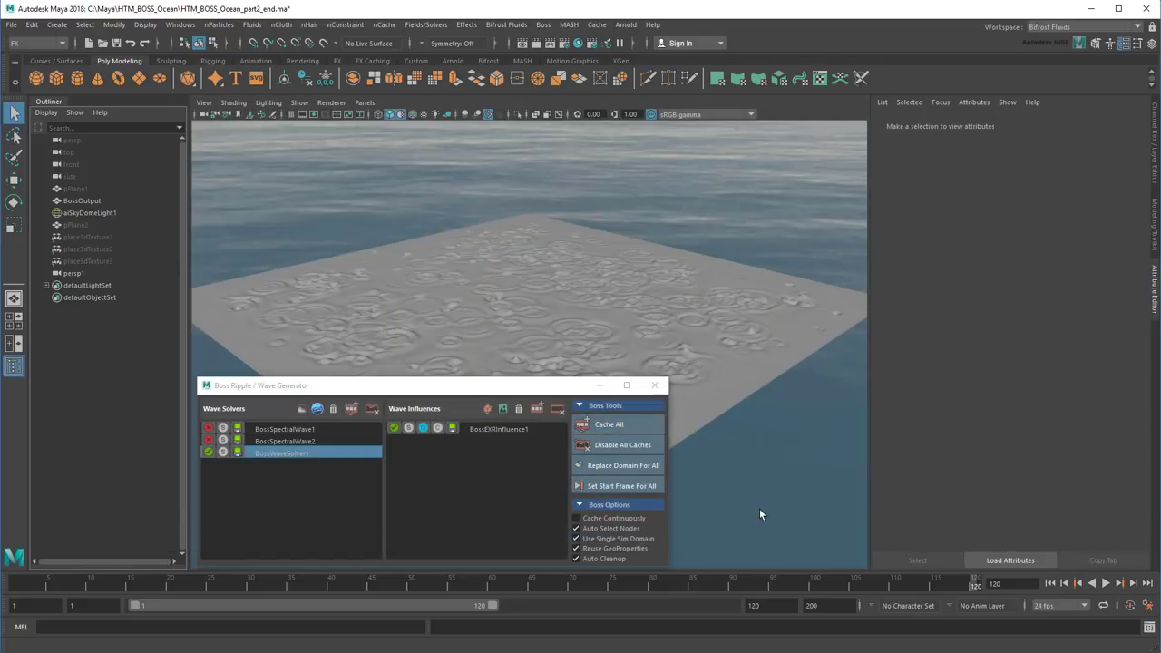
Disable BossWaveSolver1's cache and add a second EXR influence loading rain_mask.exr
click(237, 453)
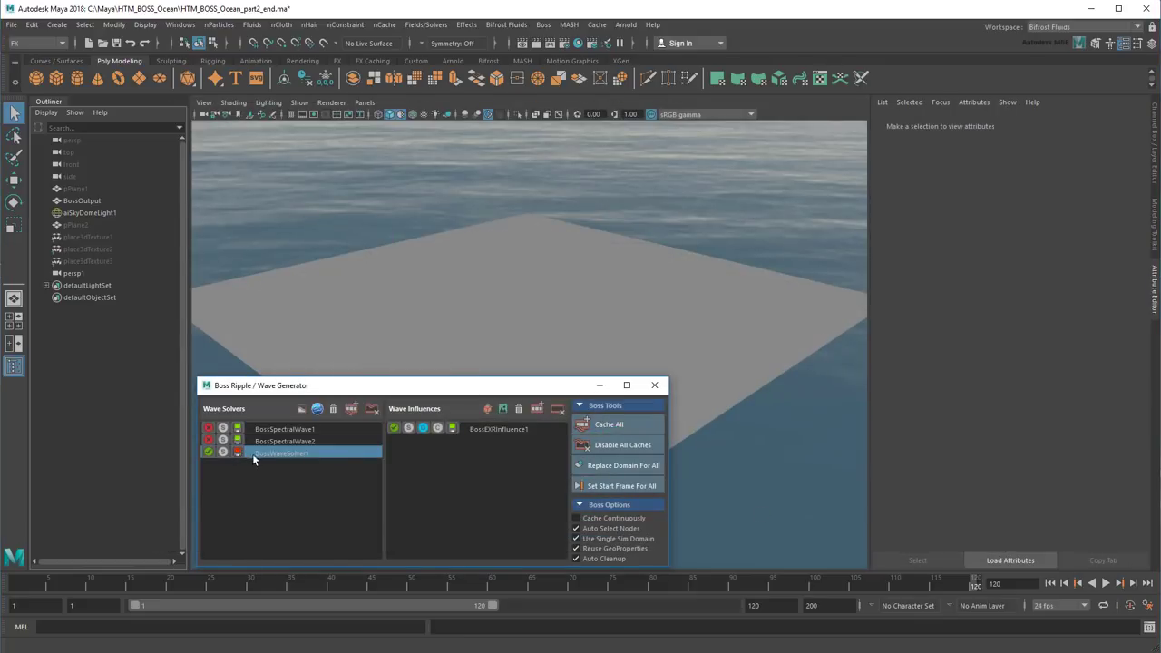
click(503, 410)
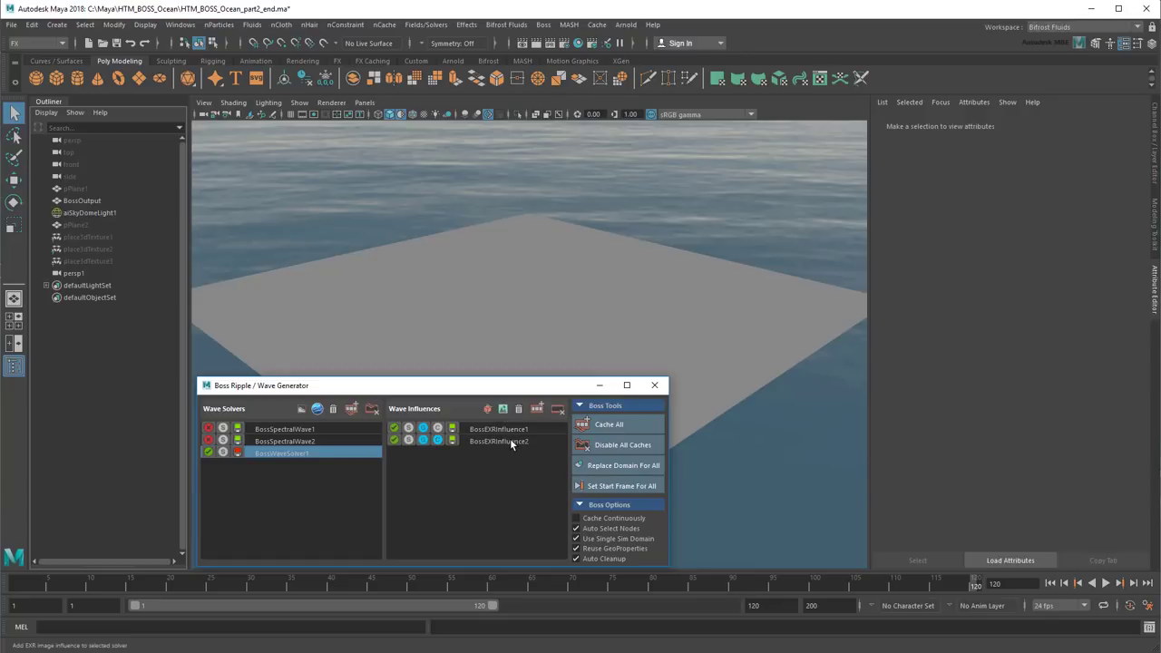
click(511, 441)
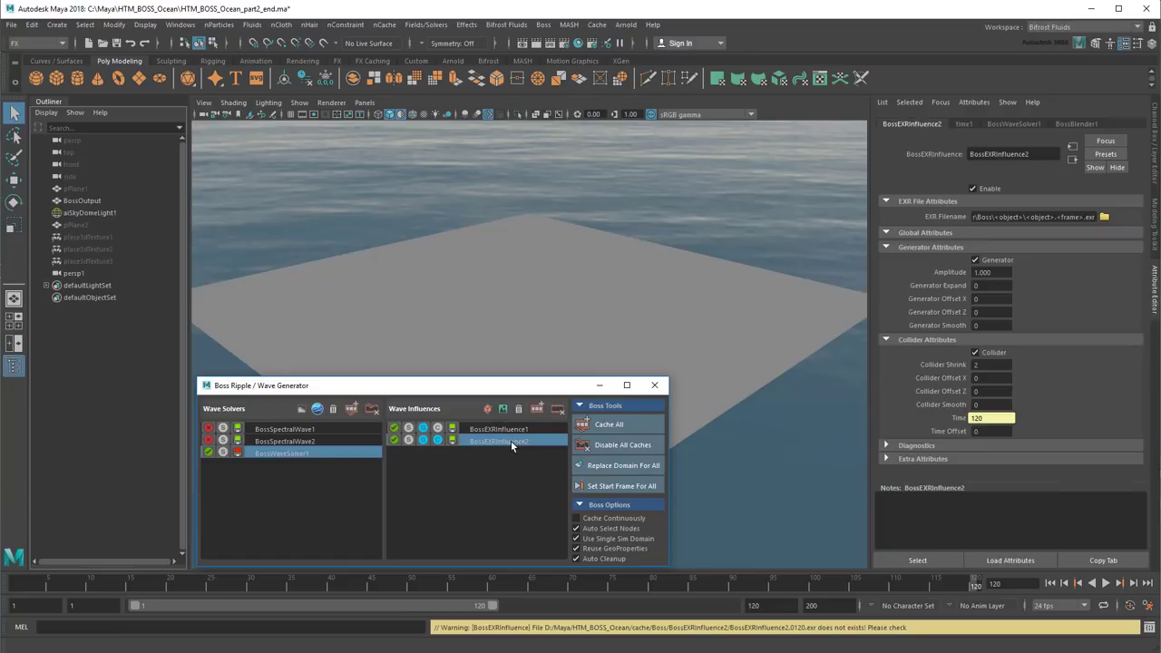
click(1104, 217)
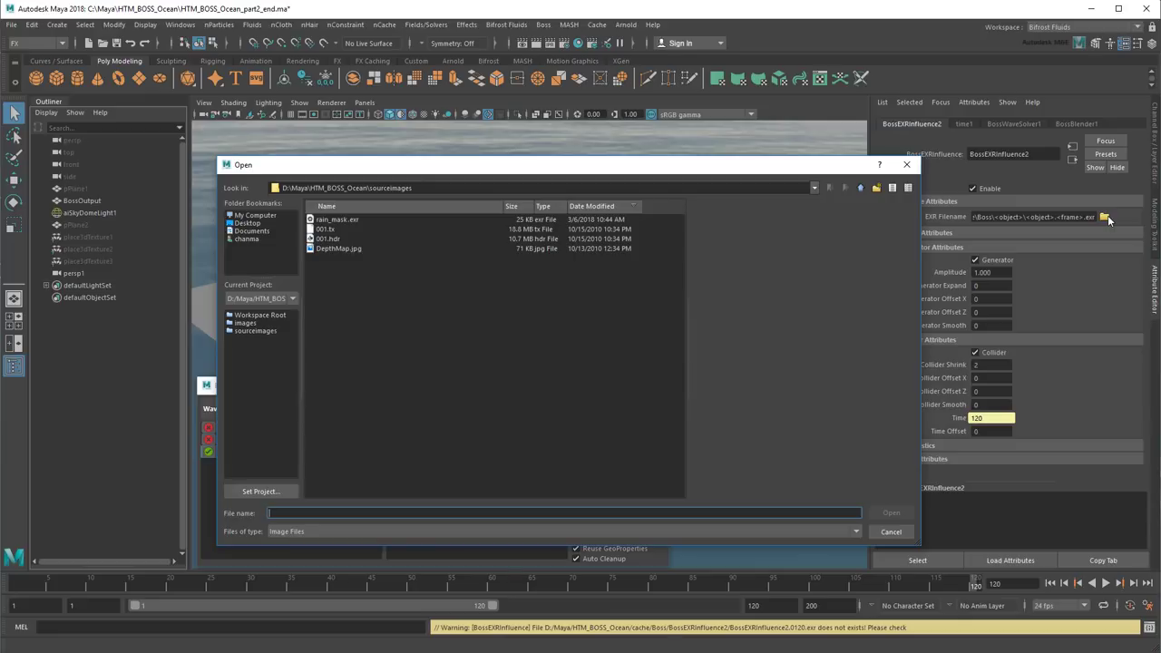
click(378, 222)
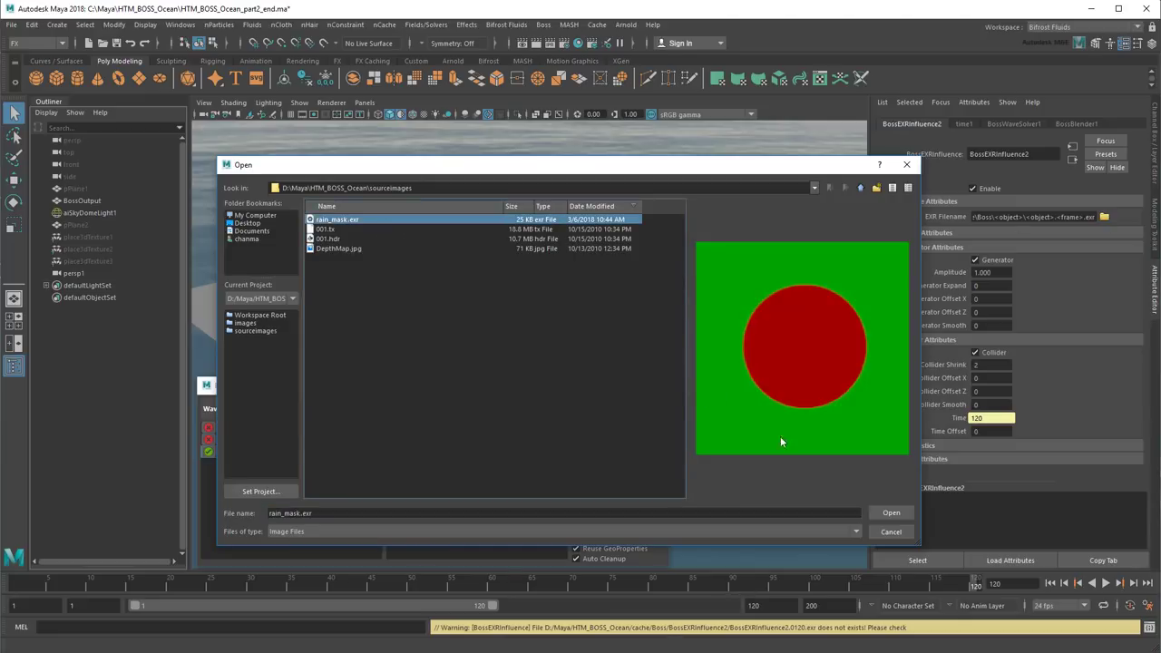
click(891, 512)
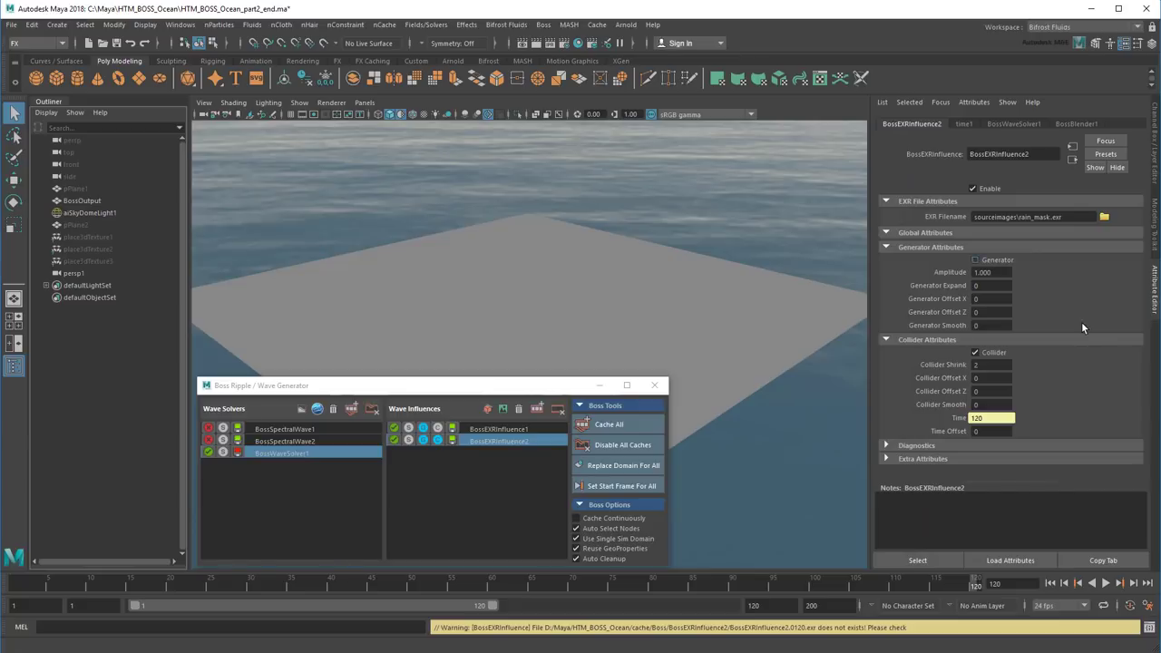
Play the simulation to frame 54 and orbit and zoom to inspect the circular ripple area
click(598, 386)
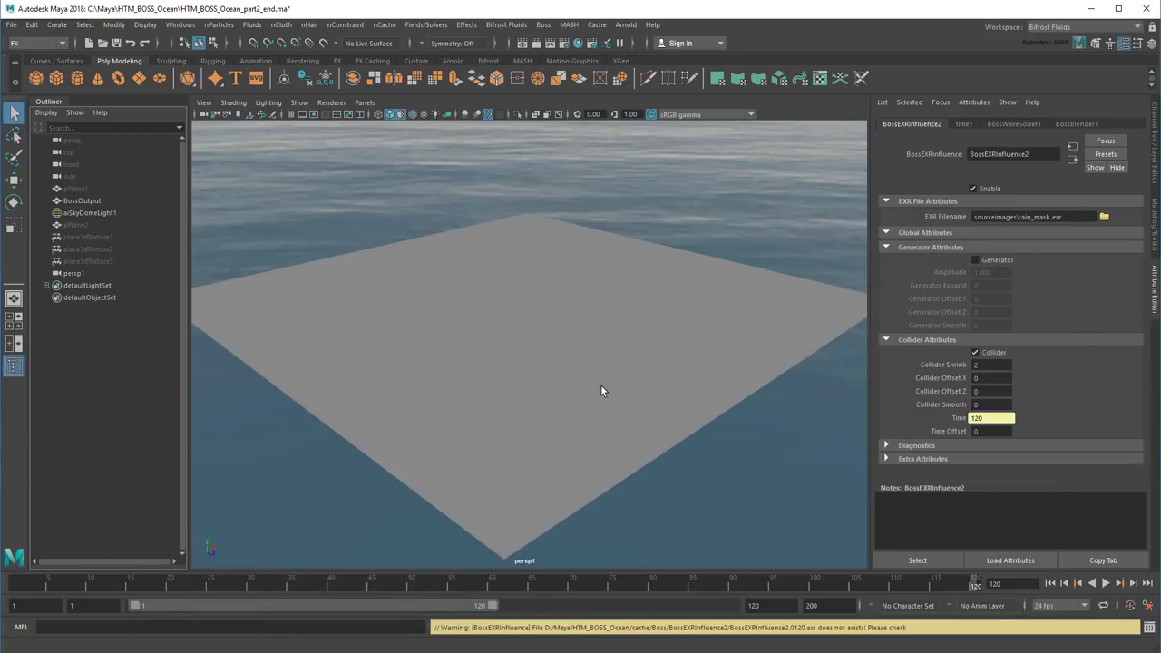
click(1105, 584)
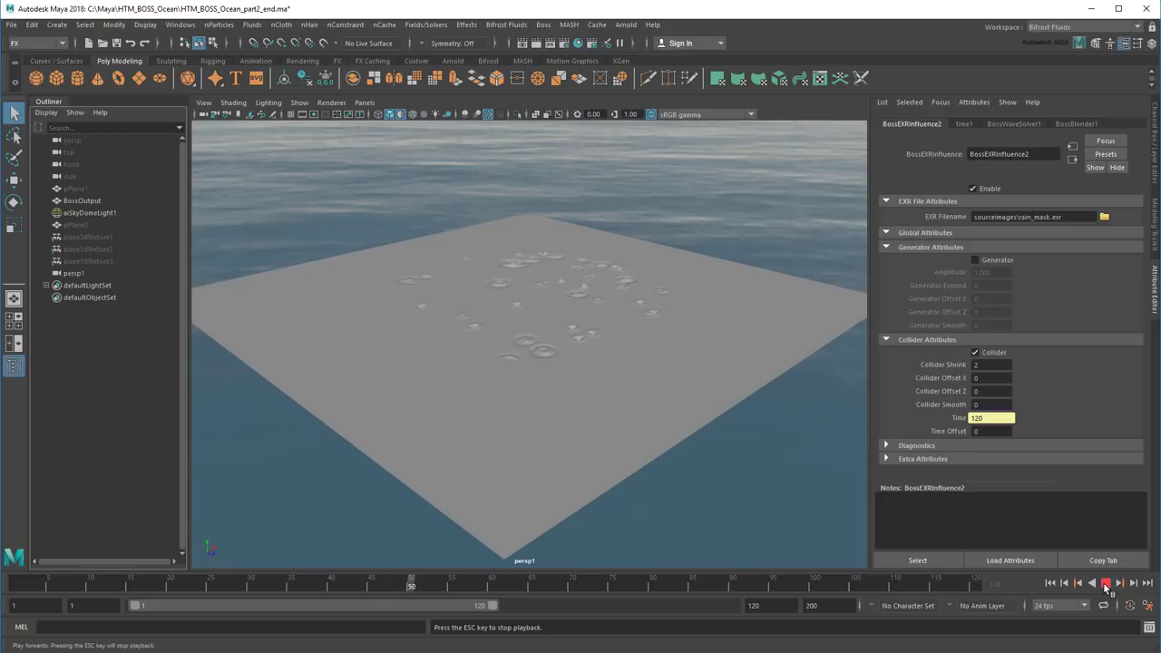
click(1106, 584)
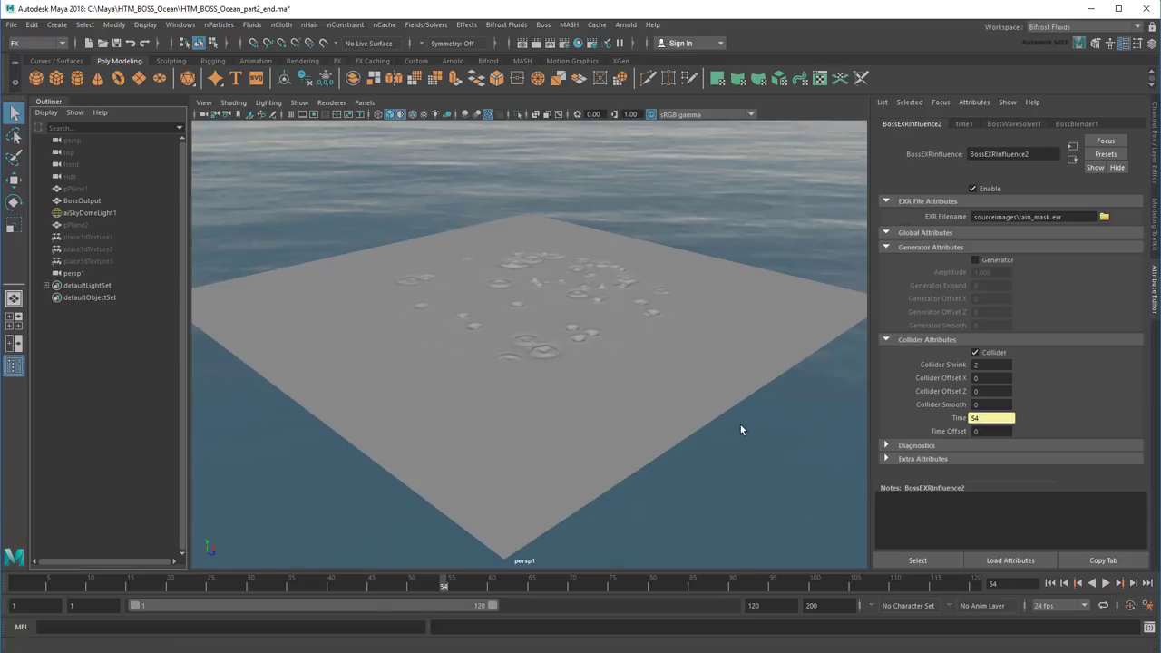
alt+drag(740, 425, 696, 468)
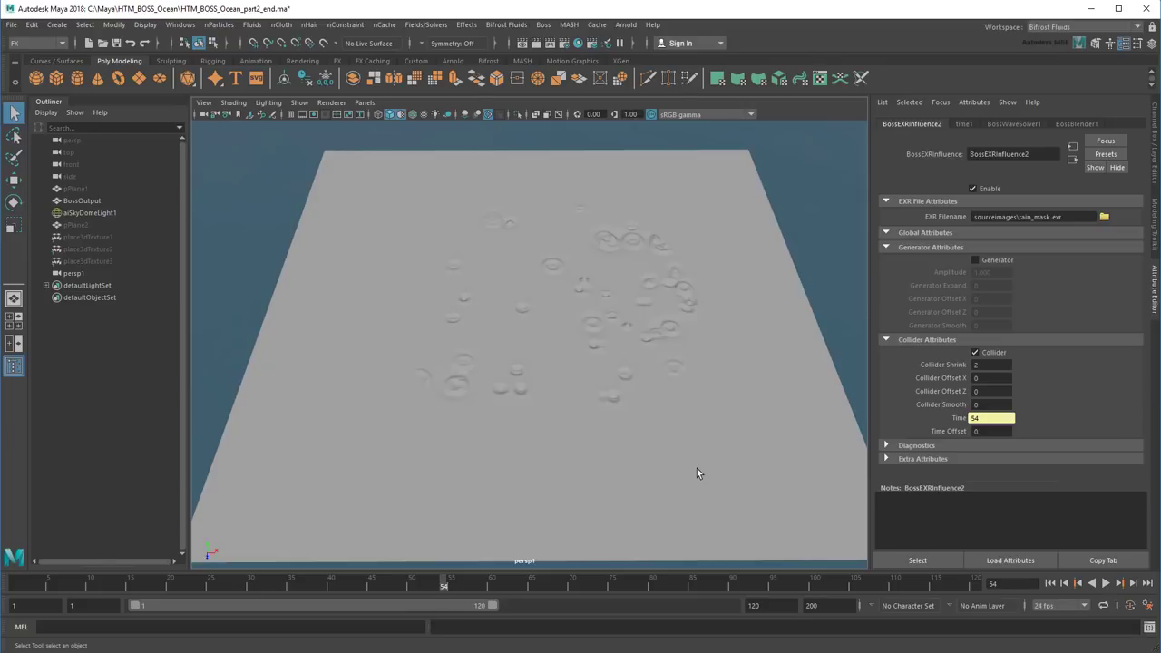
scroll(697, 468, up, 4)
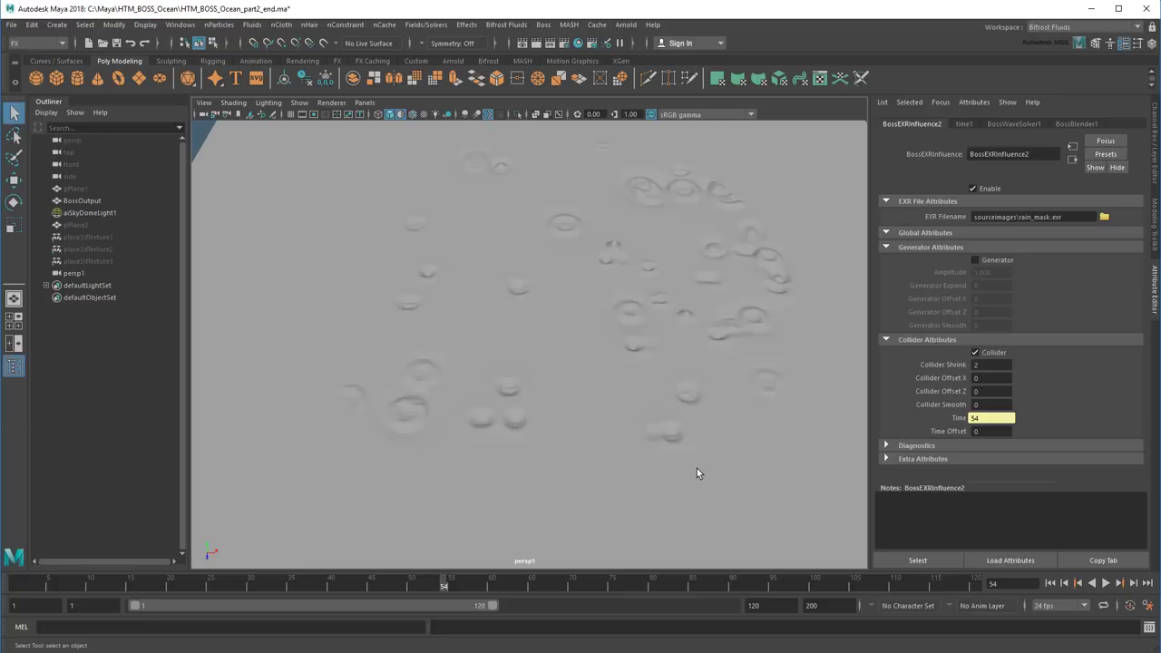
scroll(697, 473, down, 4)
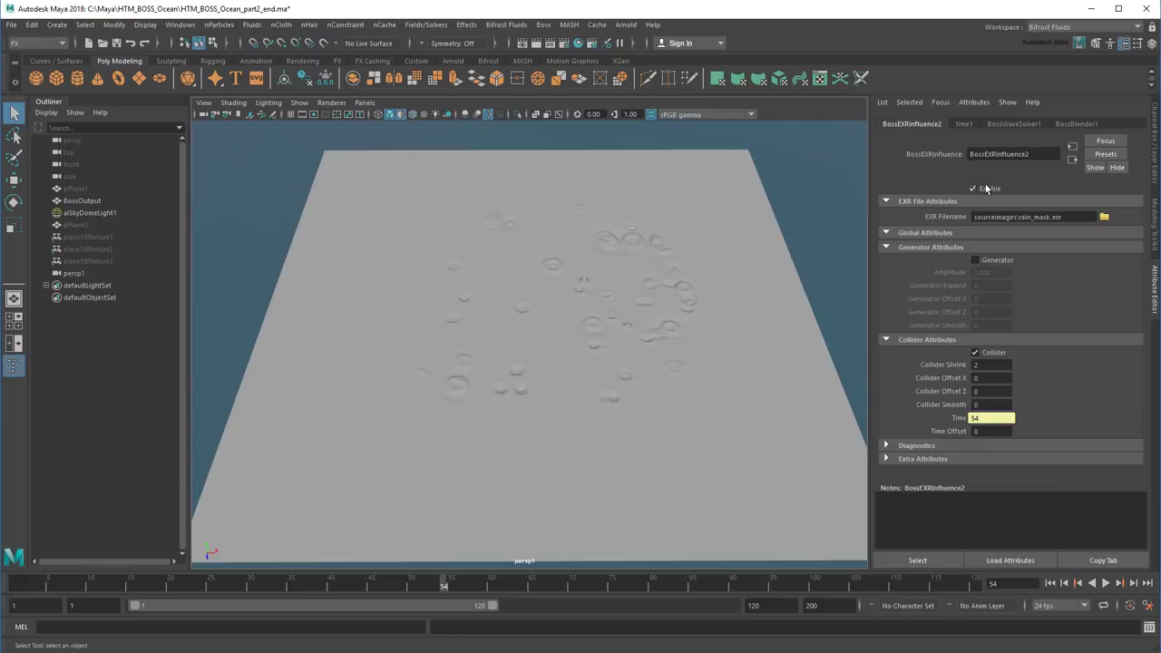
Set BossWaveSolver1's Decay Width to 0.5
click(1012, 126)
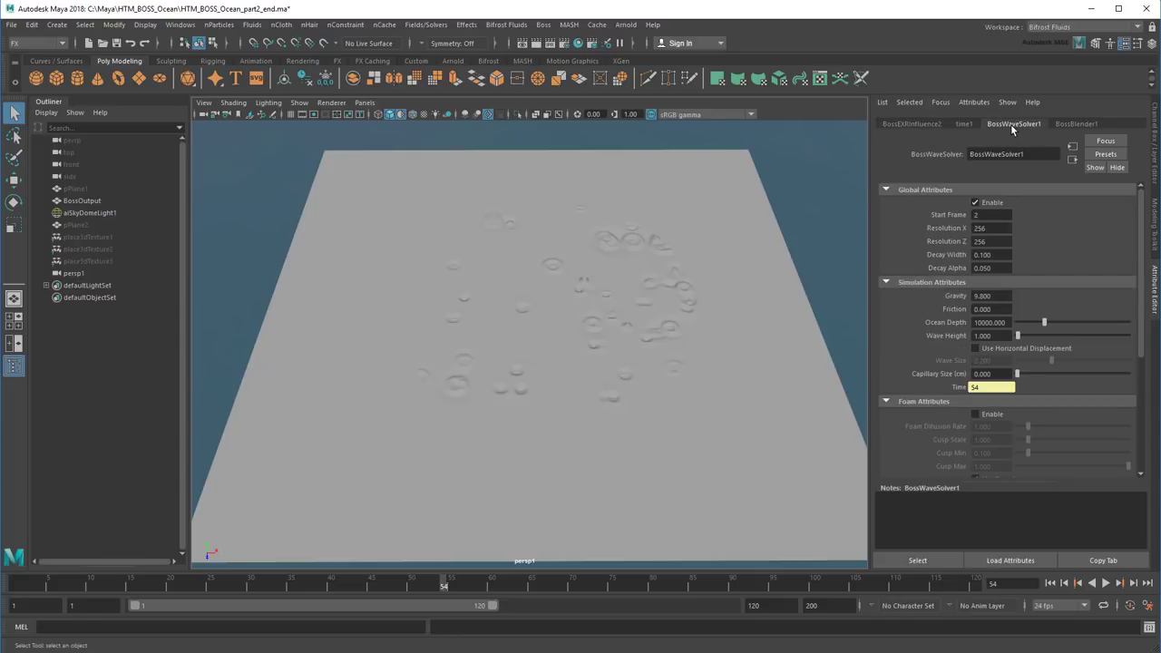
drag(995, 256, 982, 257)
text(5)
key(Return)
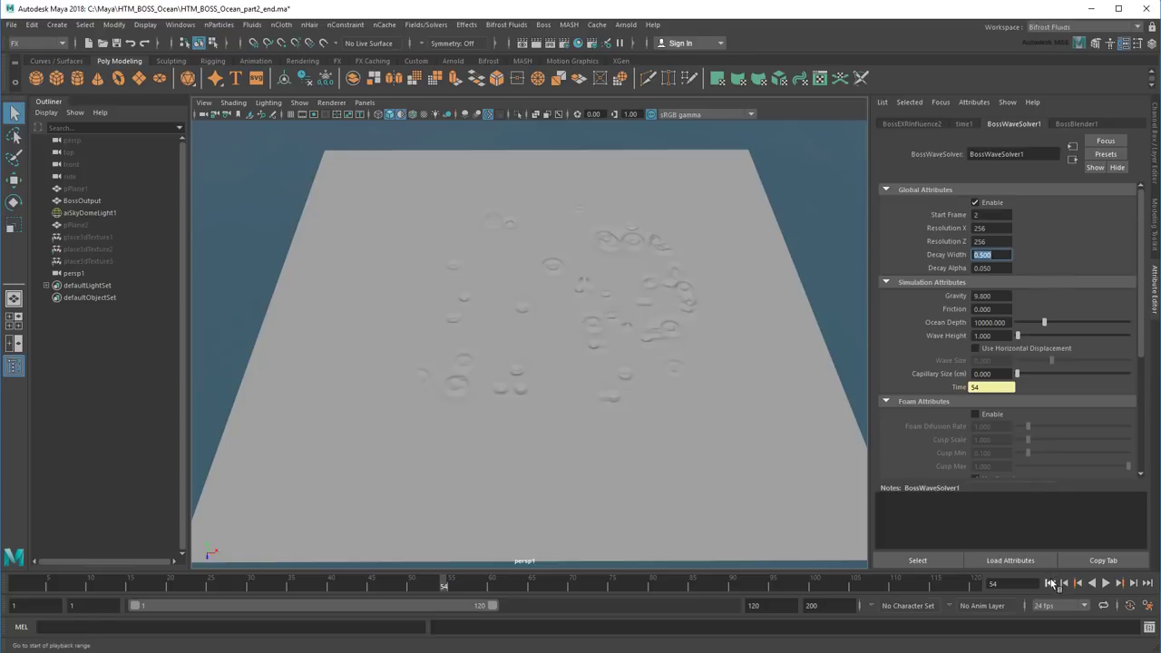
Replay the simulation from frame 1, stopping at frame 55, and view the whole ocean plane
click(1105, 584)
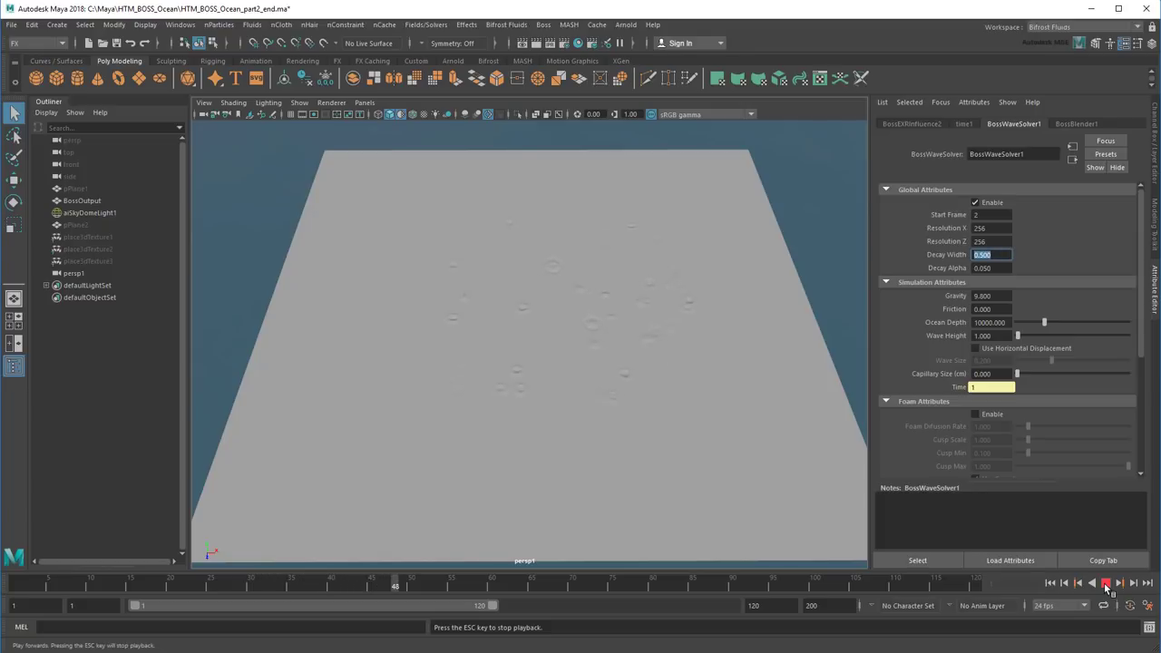
click(1107, 585)
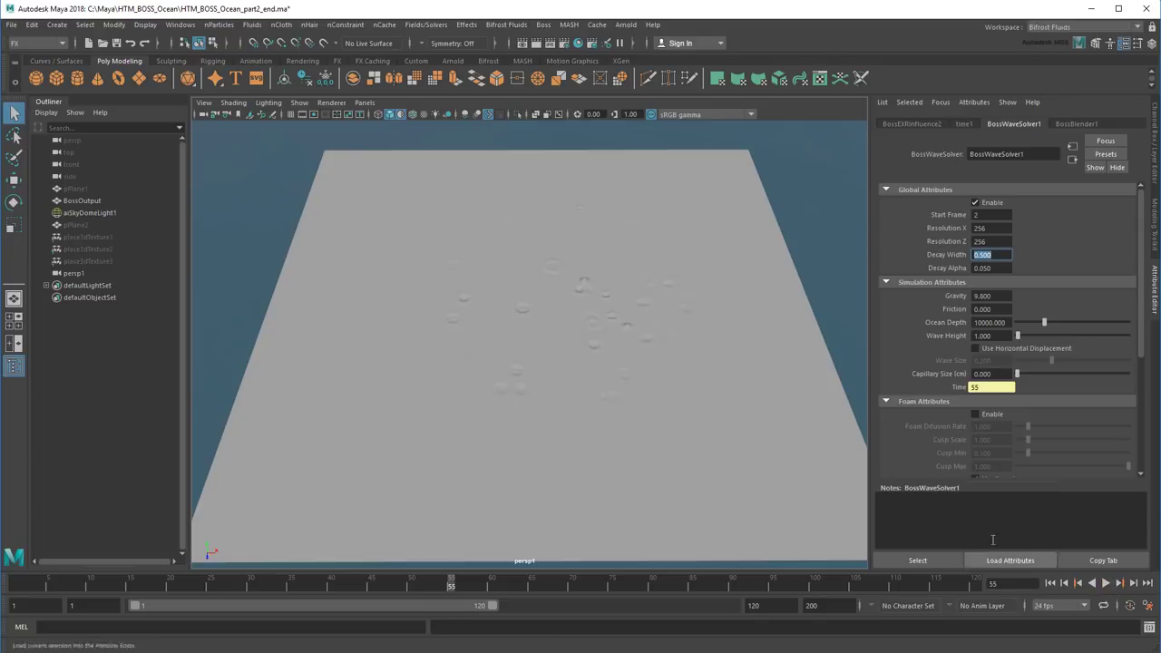
scroll(632, 440, up, 3)
alt+right_drag(646, 436, 601, 469)
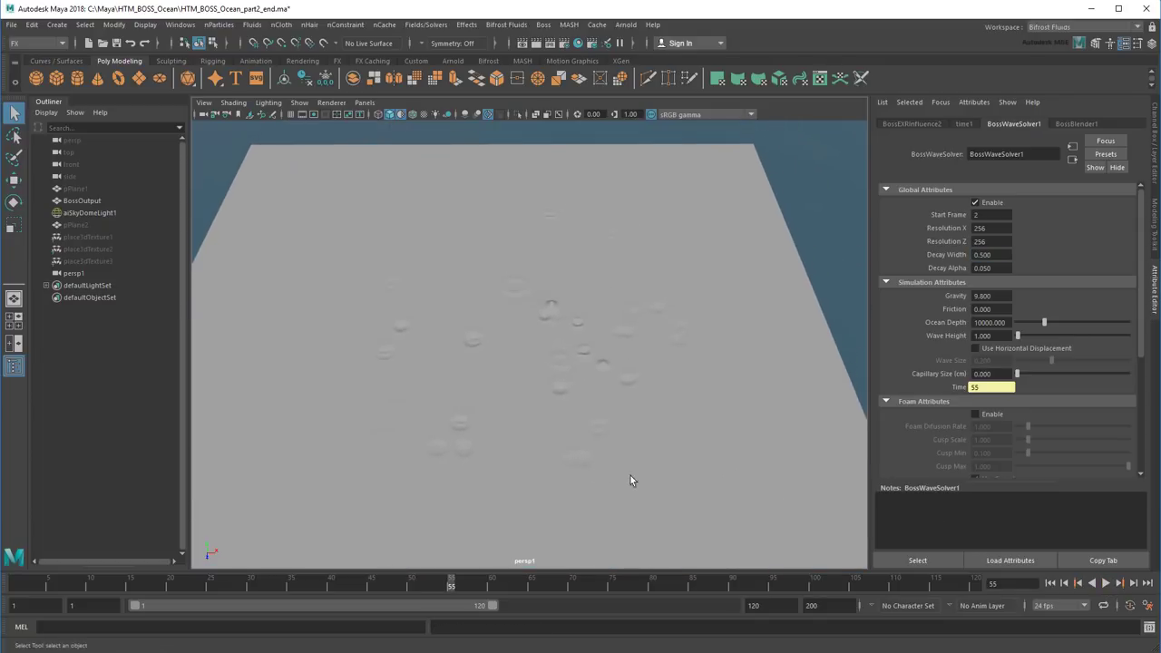
alt+drag(775, 481, 773, 470)
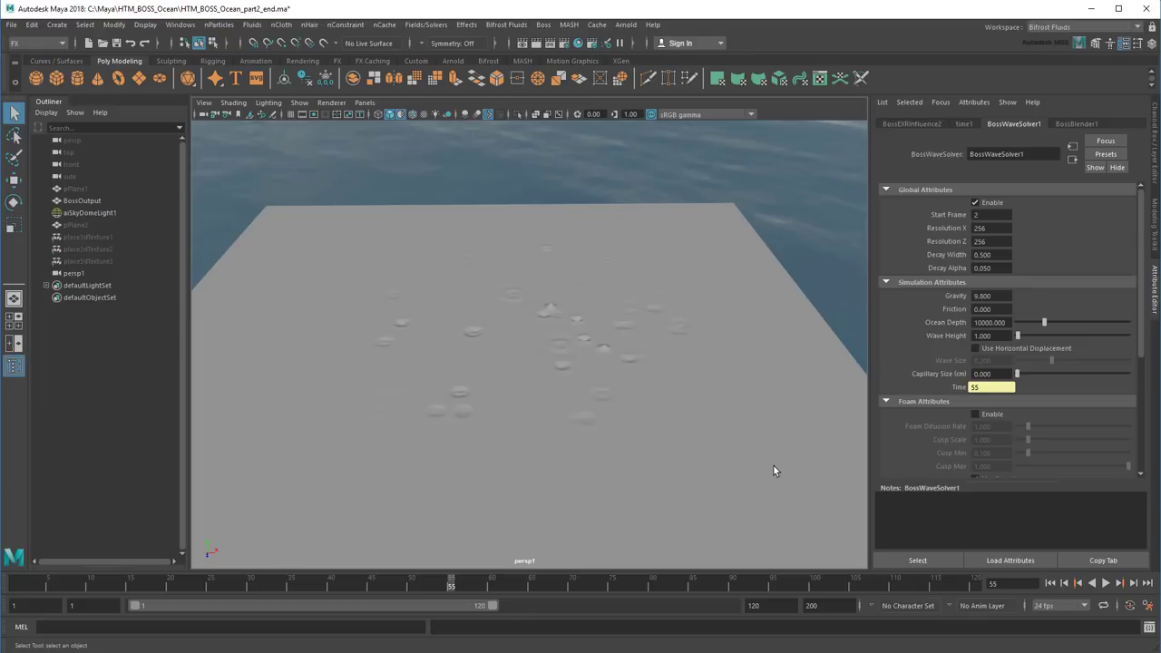